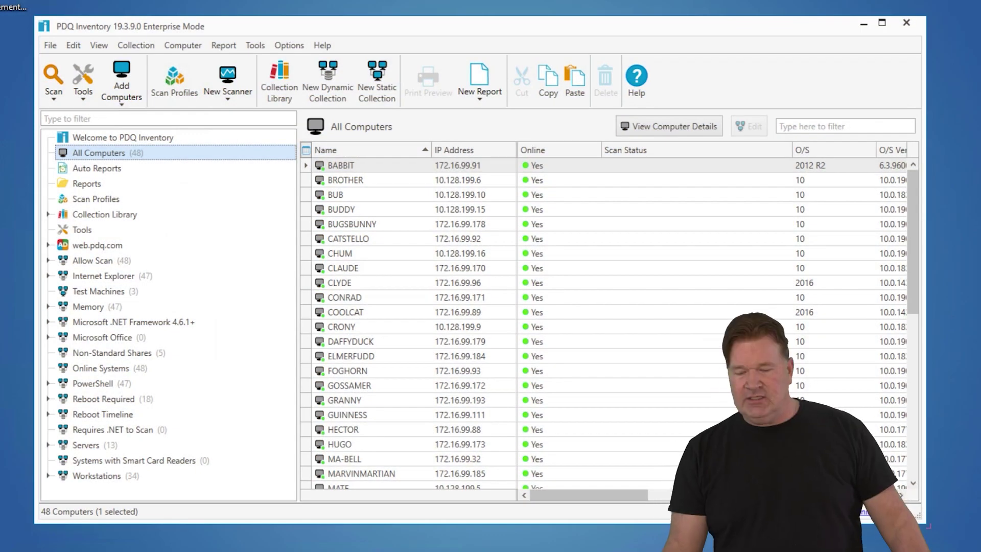
- Inspect the GroupID custom field and confirm computer BUGSBUNNY has a GroupID of 5
left_click(292, 45)
left_click(302, 80)
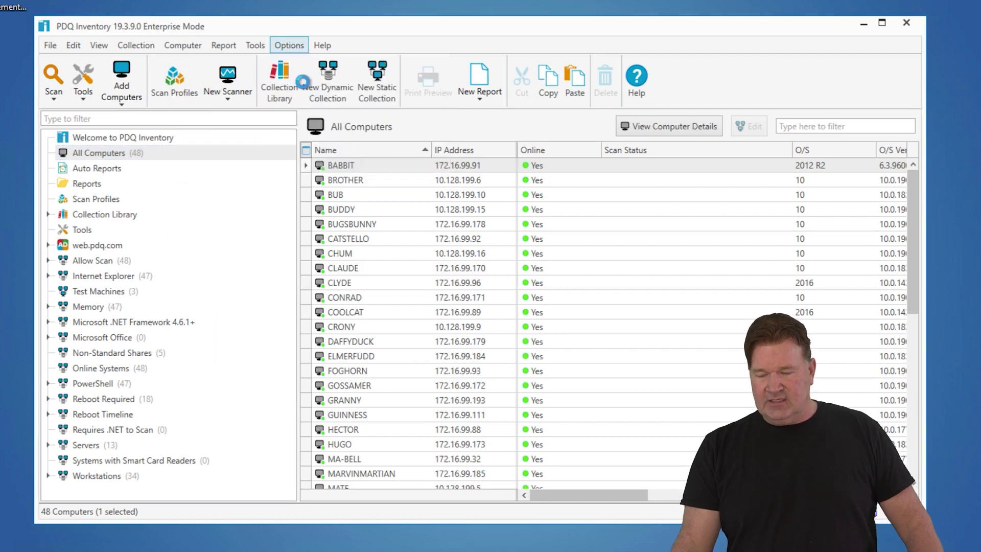
left_click(143, 225)
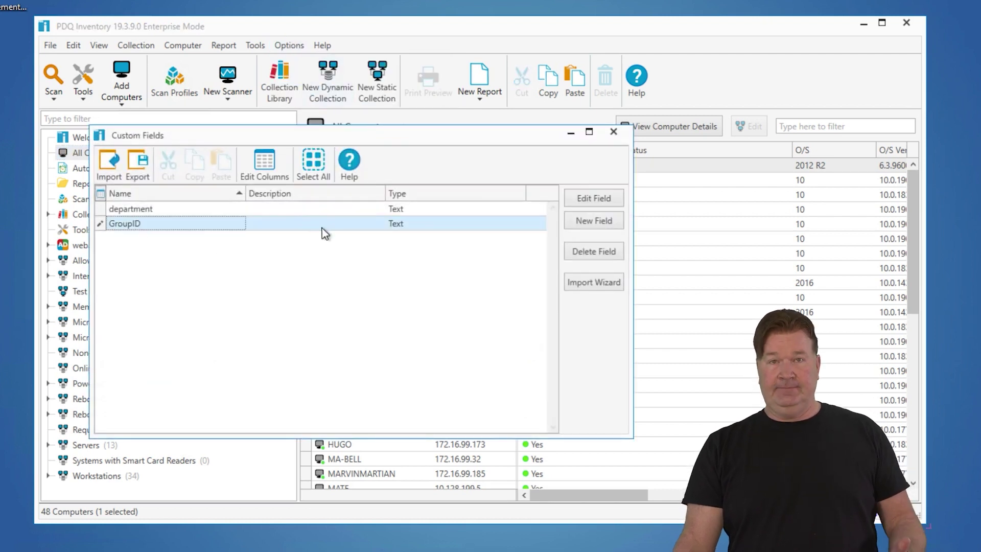
left_click(613, 132)
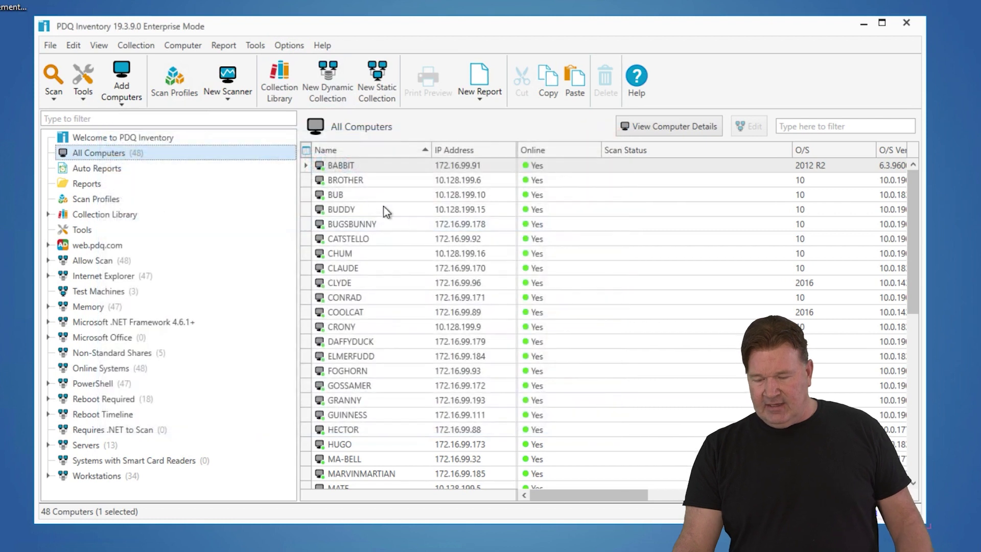
double_click(351, 223)
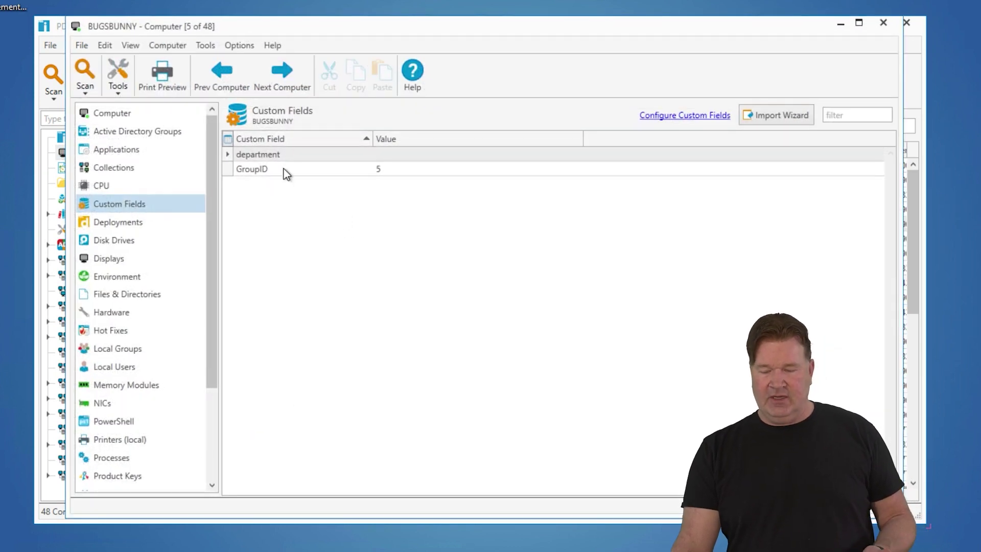
left_click(332, 172)
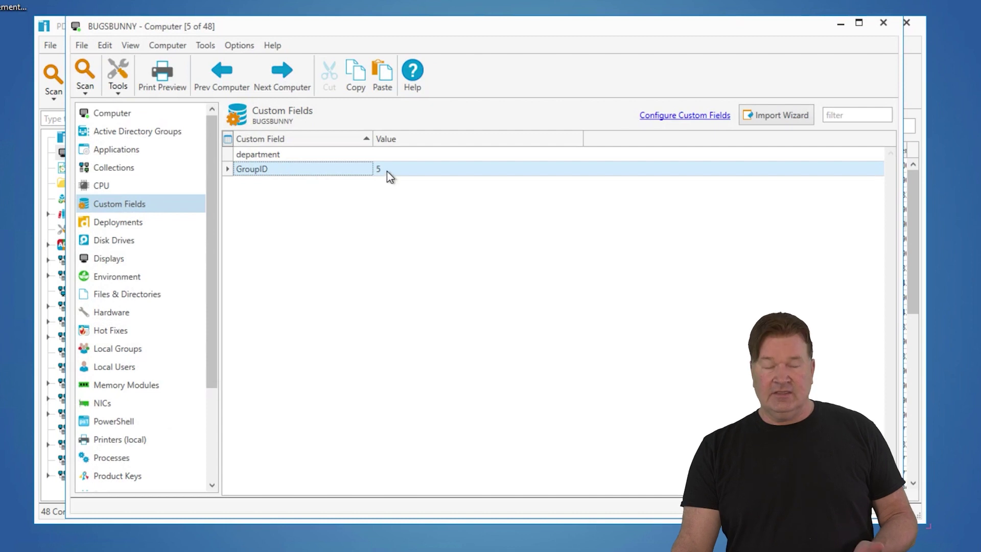
left_click(884, 22)
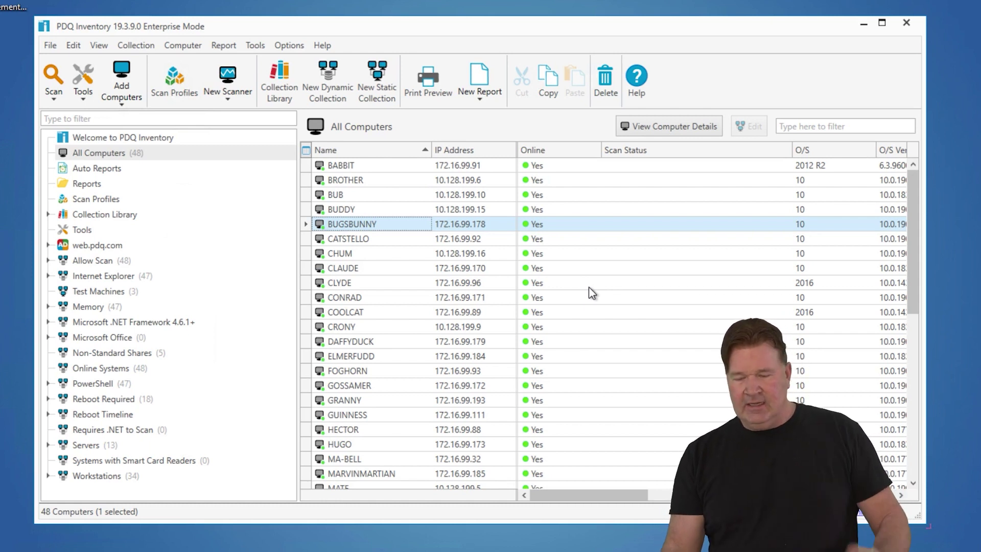
- Build a basic report with Computer GroupID as its second column
left_click(230, 50)
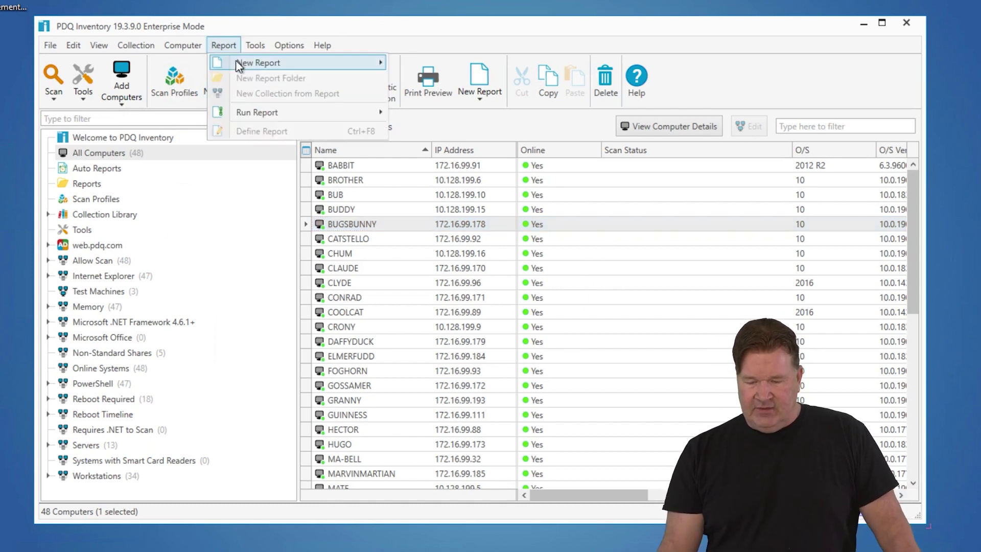
mouse_move(373, 66)
left_click(435, 66)
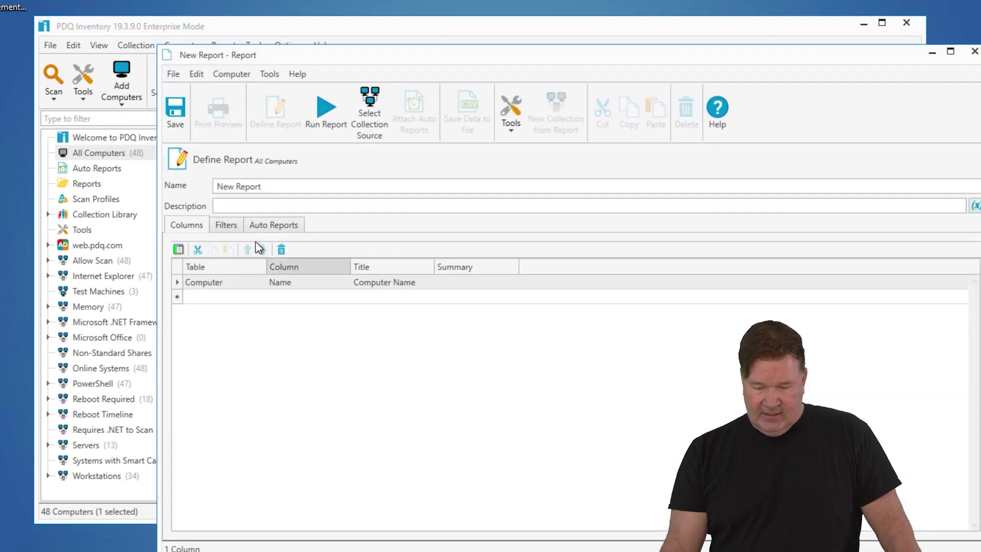
left_click(250, 299)
left_click(260, 297)
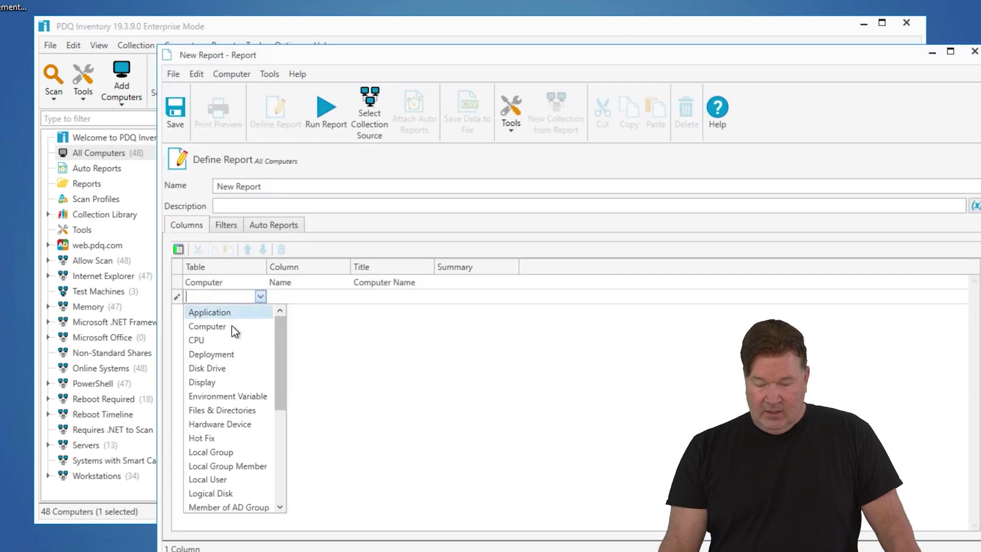
left_click(248, 327)
left_click(302, 297)
left_click(345, 297)
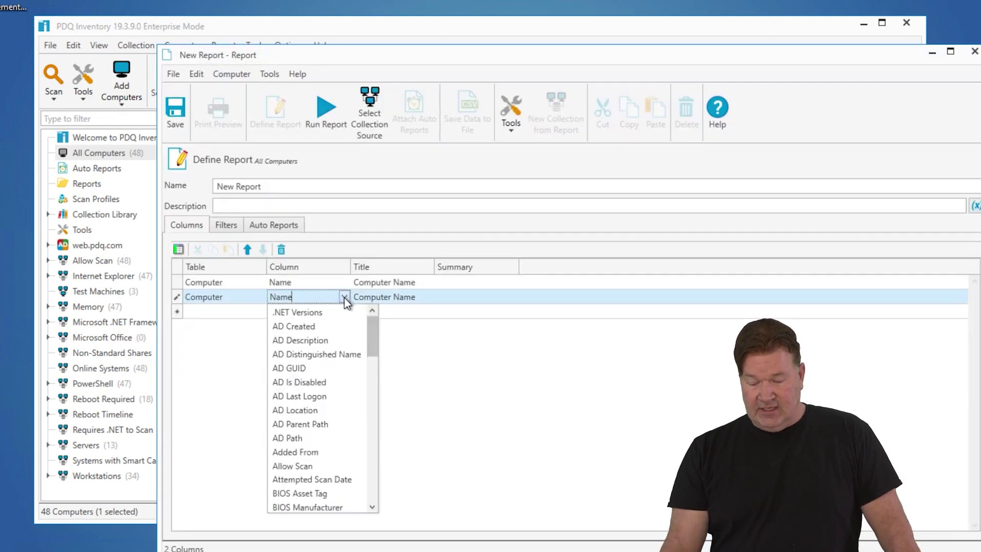
scroll(330, 390, "down", 5)
left_click(323, 397)
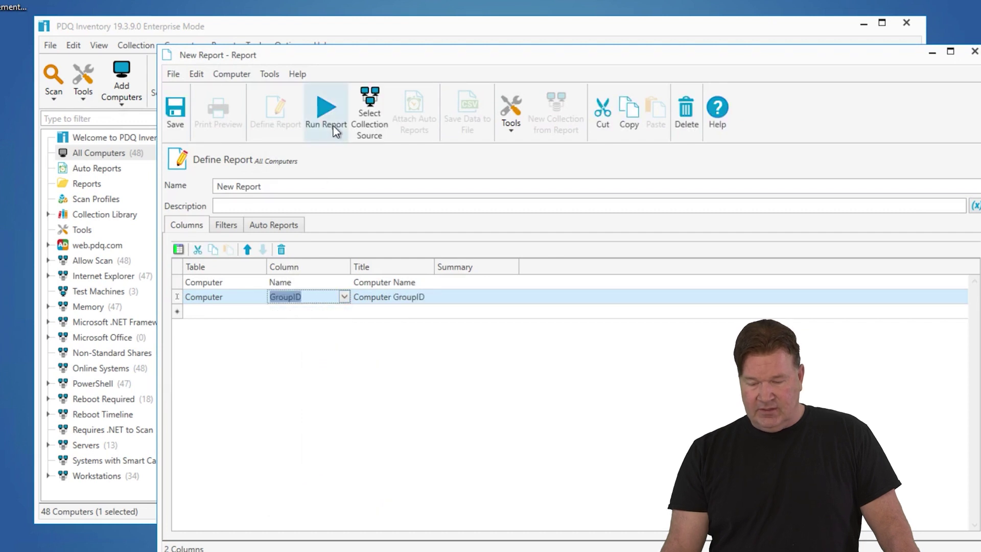
- Run the GroupID report to review each computer's group, then discard it unsaved
left_click(326, 113)
scroll(301, 271, "down", 8)
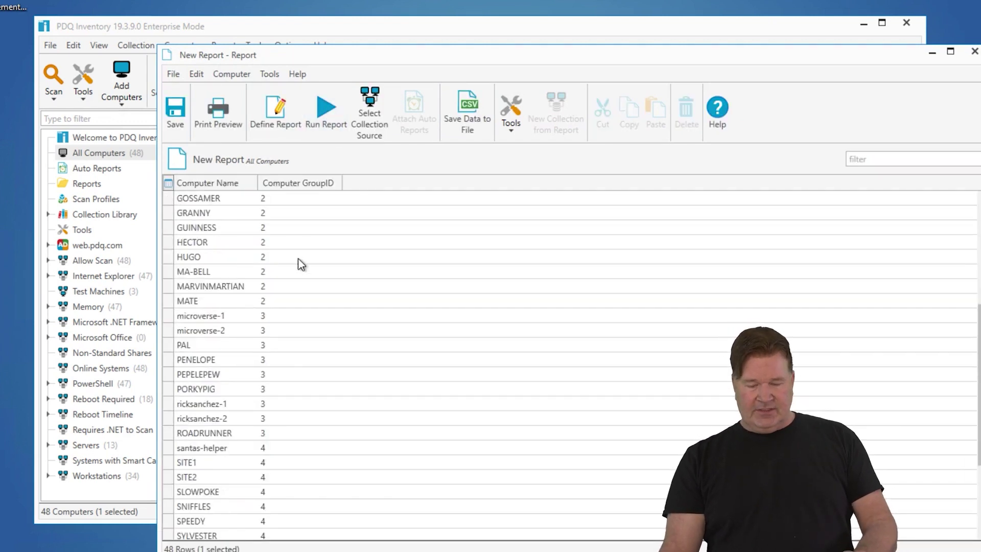
scroll(302, 292, "up", 8)
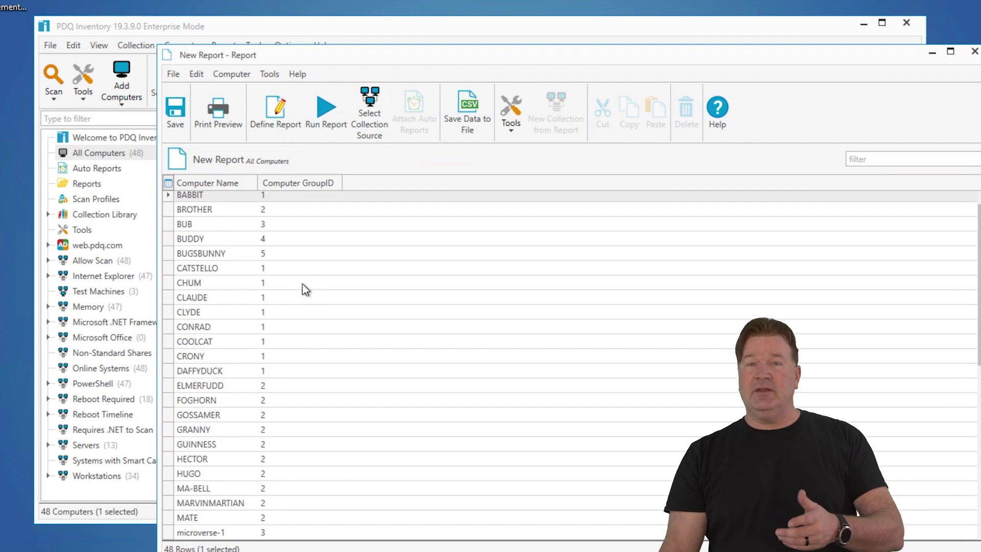
left_click(975, 51)
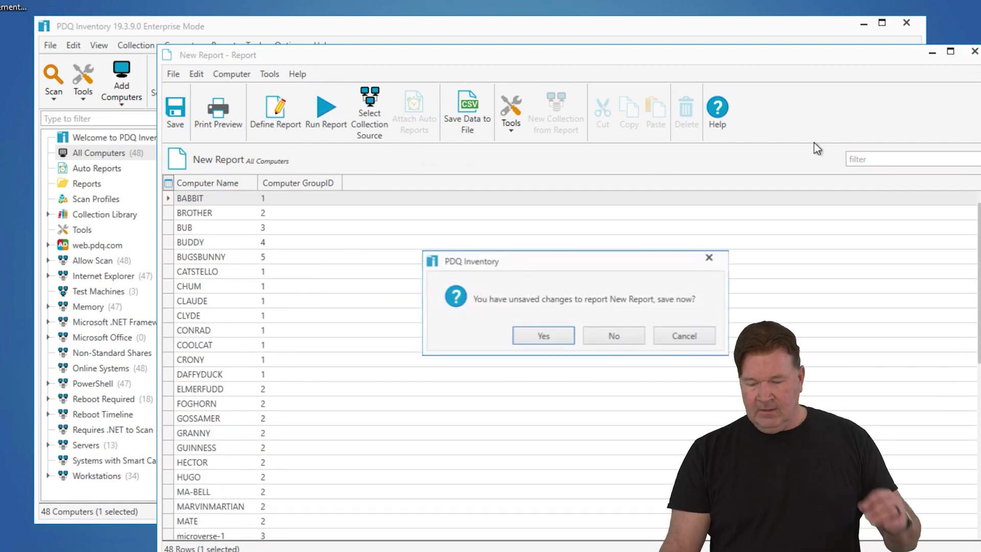
left_click(621, 338)
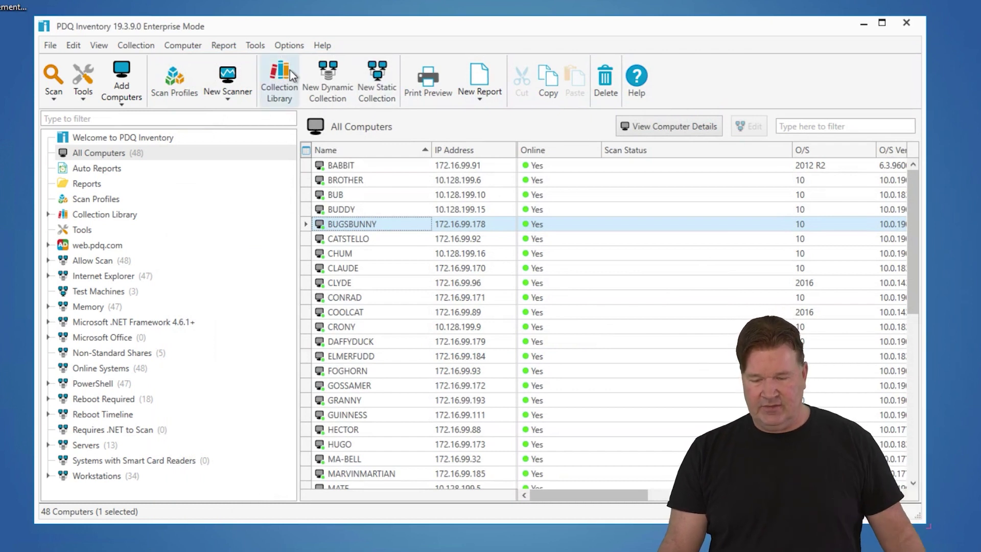
- Review the @(GroupID) custom variable in the variables list
left_click(287, 47)
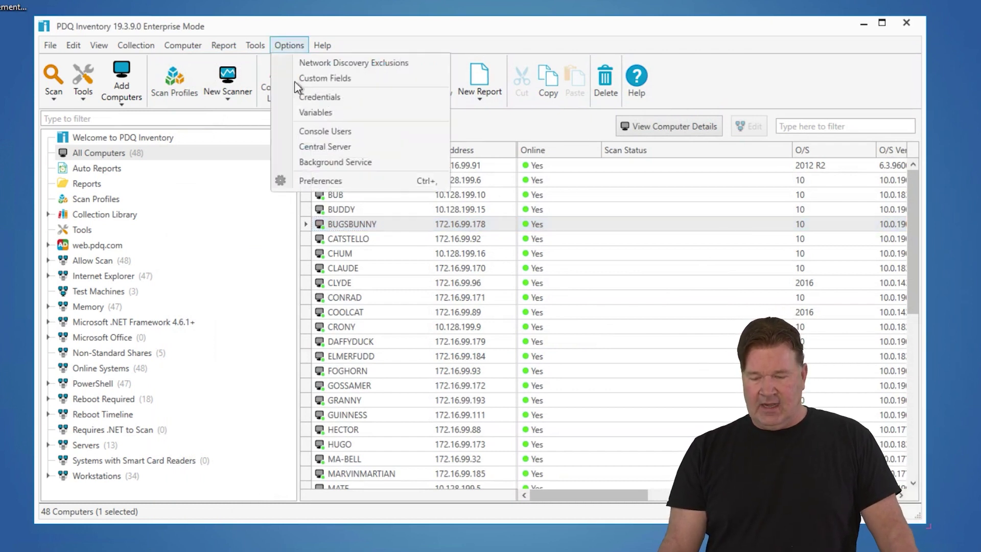
left_click(310, 109)
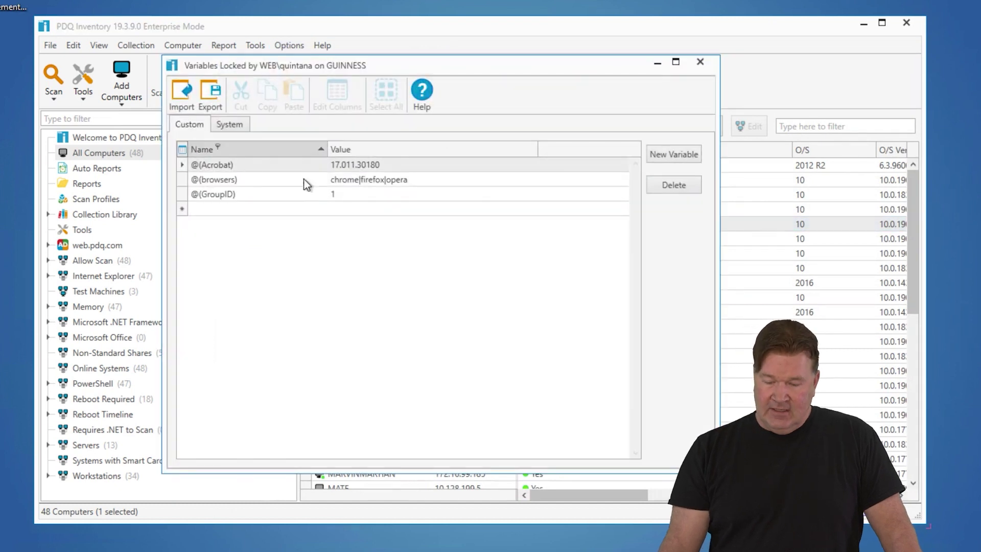
left_click(225, 195)
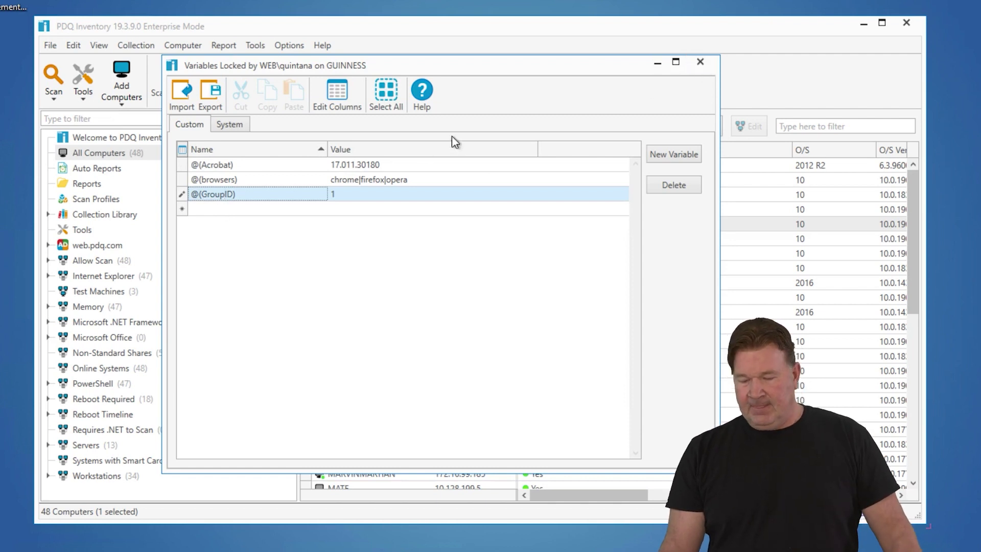
left_click(700, 62)
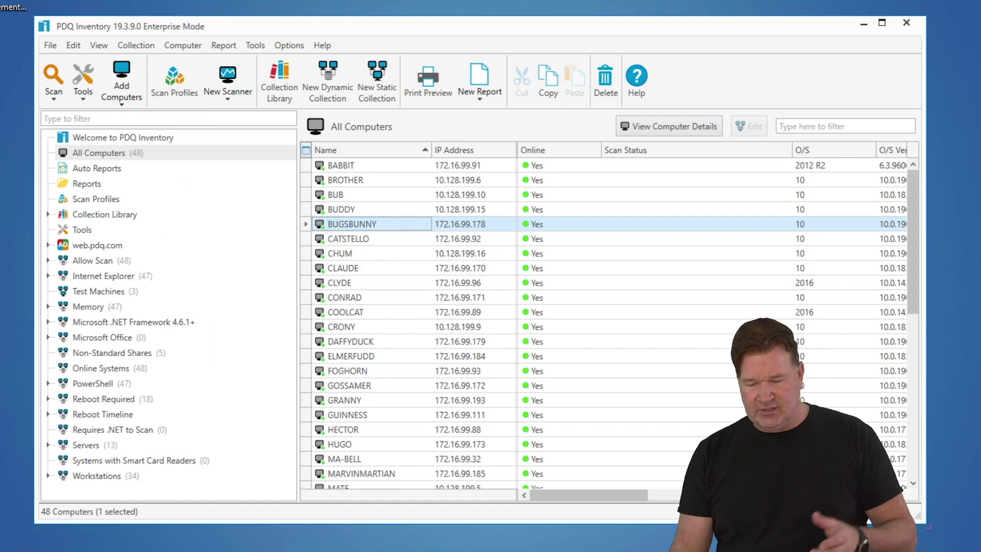
- Create dynamic collection 'Group' with filter Computer GroupID Equals @(GroupID), then view its computers
left_click(334, 80)
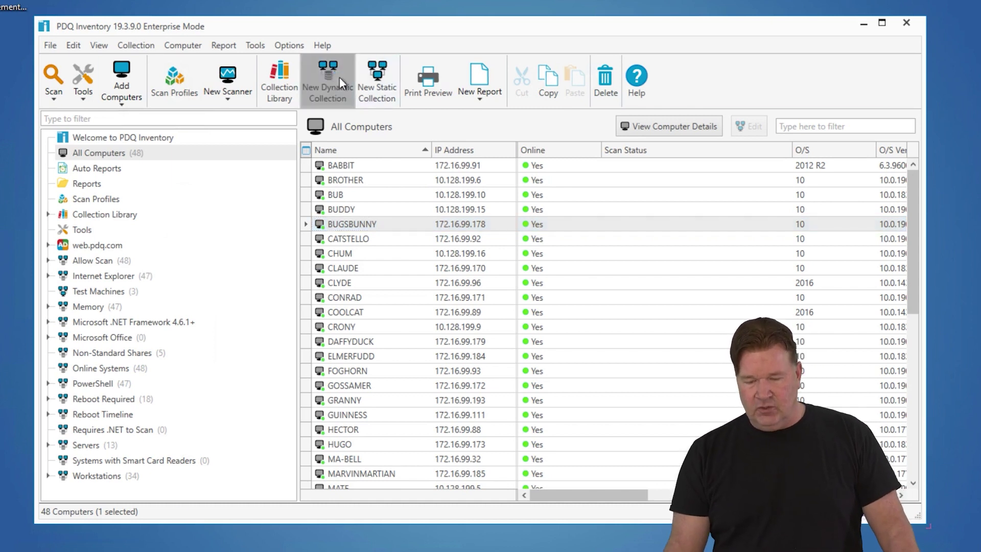
type("Gr")
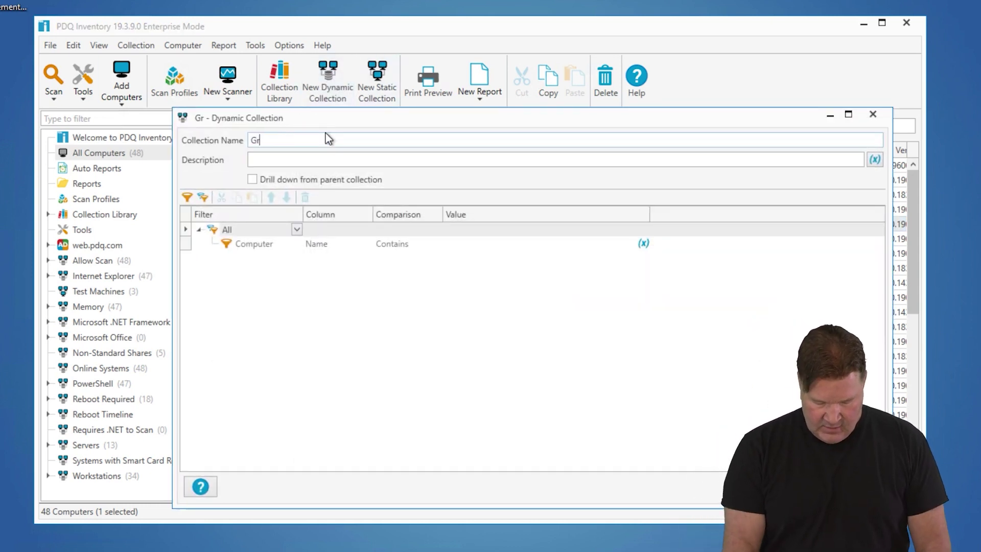
type("oup")
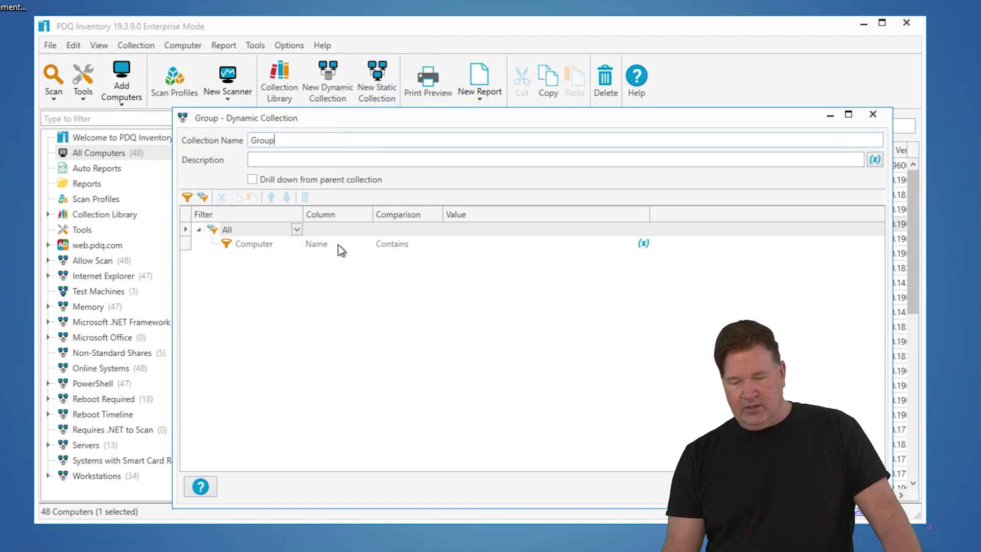
left_click(328, 246)
left_click(366, 244)
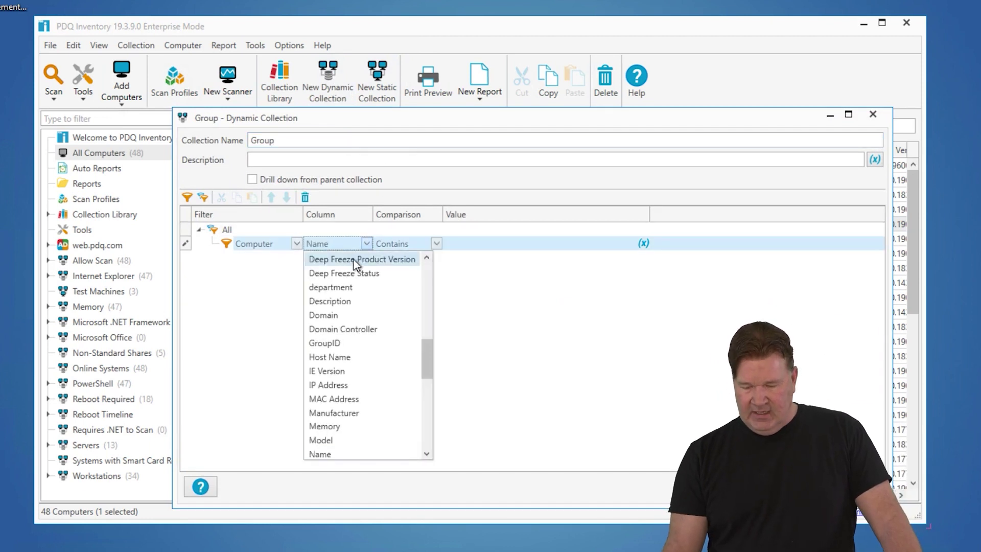
left_click(333, 341)
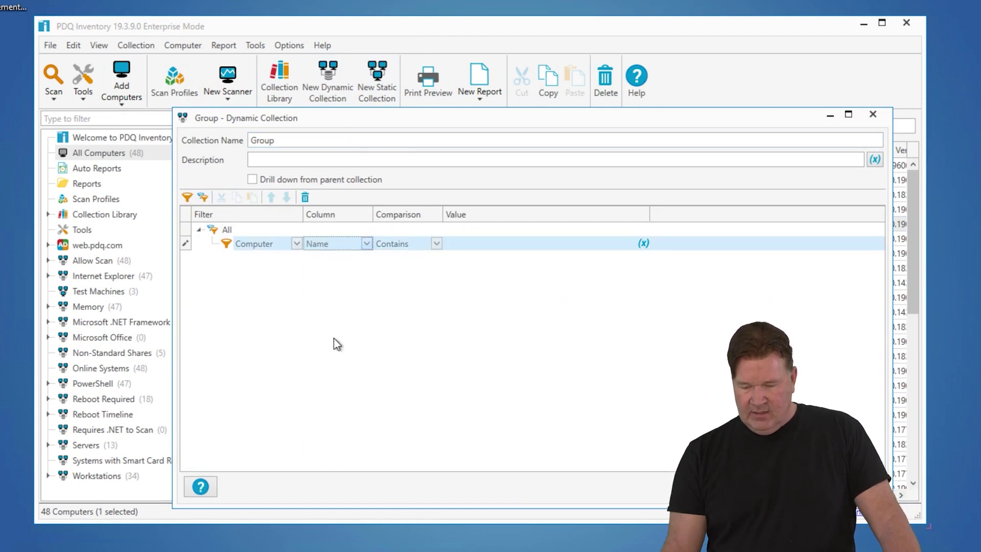
left_click(437, 245)
left_click(409, 371)
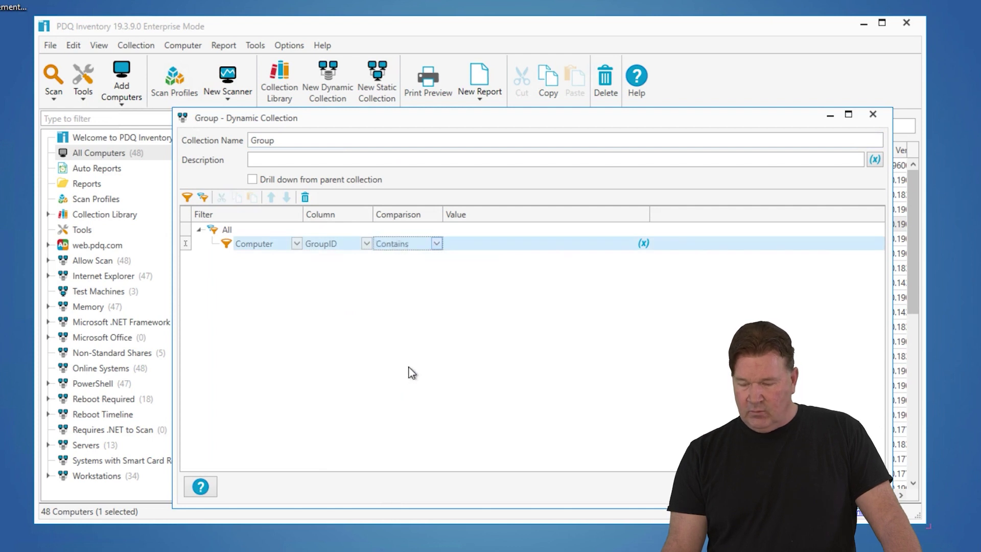
left_click(643, 245)
mouse_move(654, 265)
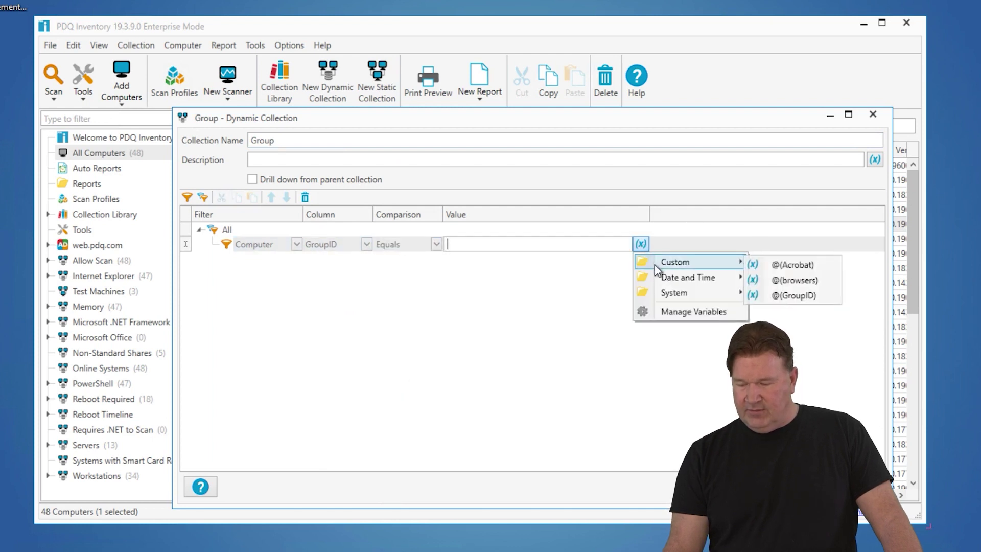
left_click(777, 296)
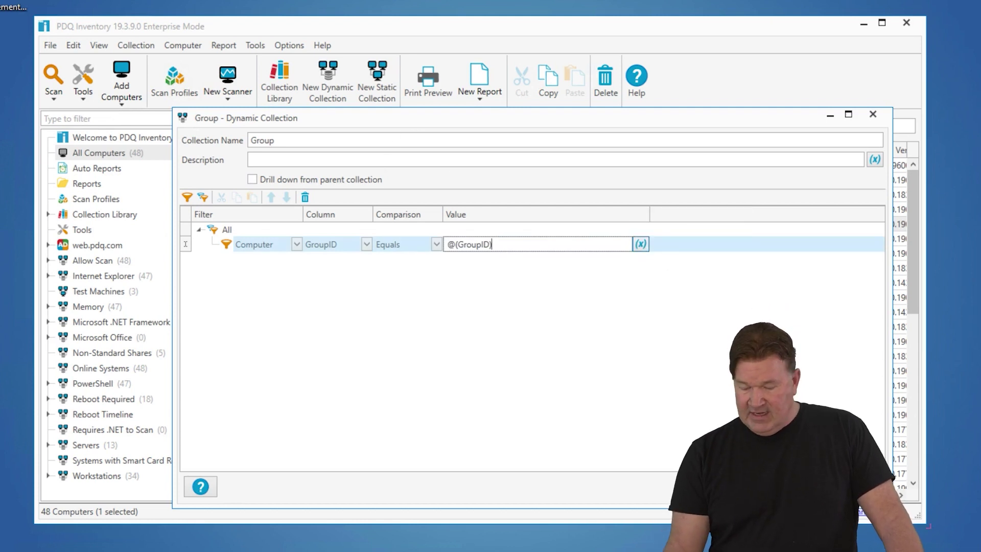
key("Return")
left_click(89, 491)
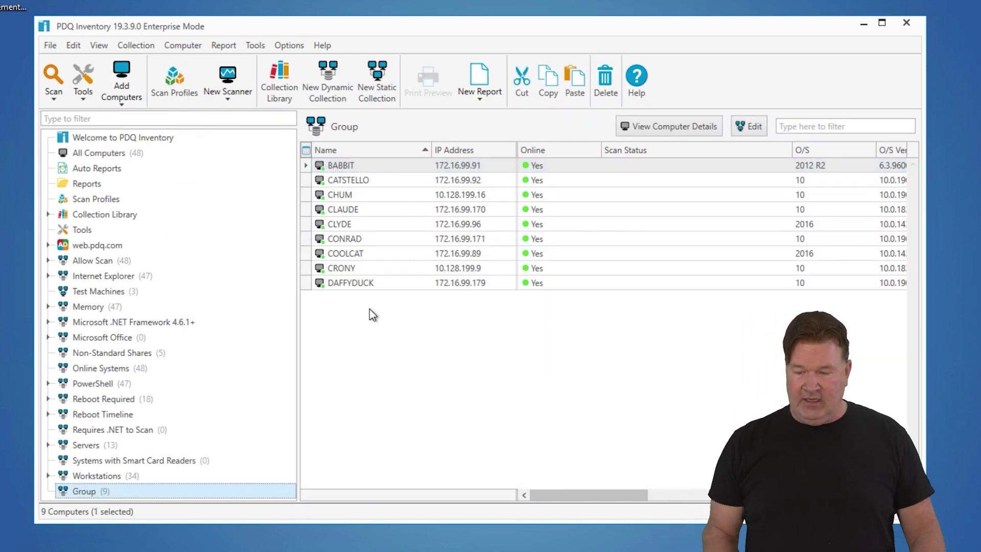
- Change the @(GroupID) custom variable's value to 2 and close the Variables window
left_click(289, 45)
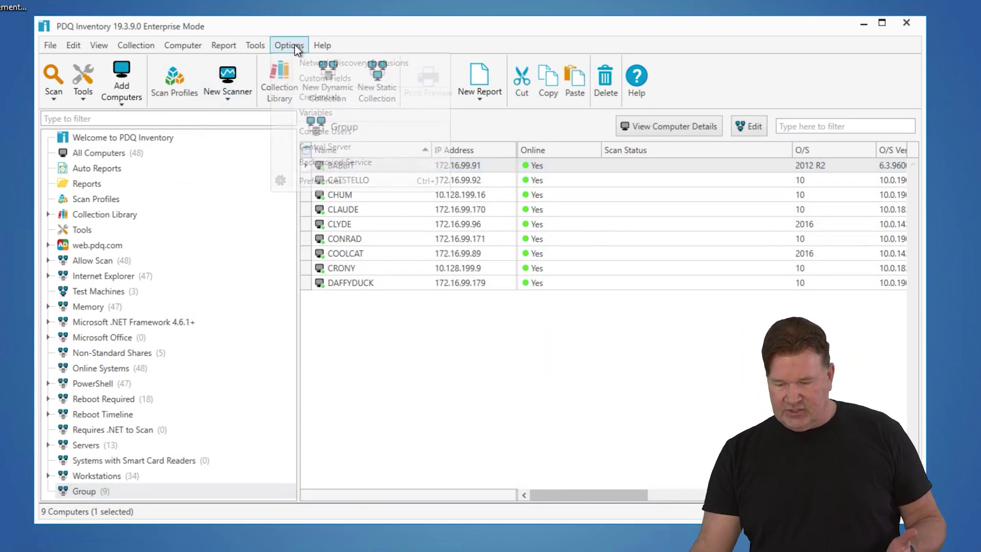
left_click(316, 112)
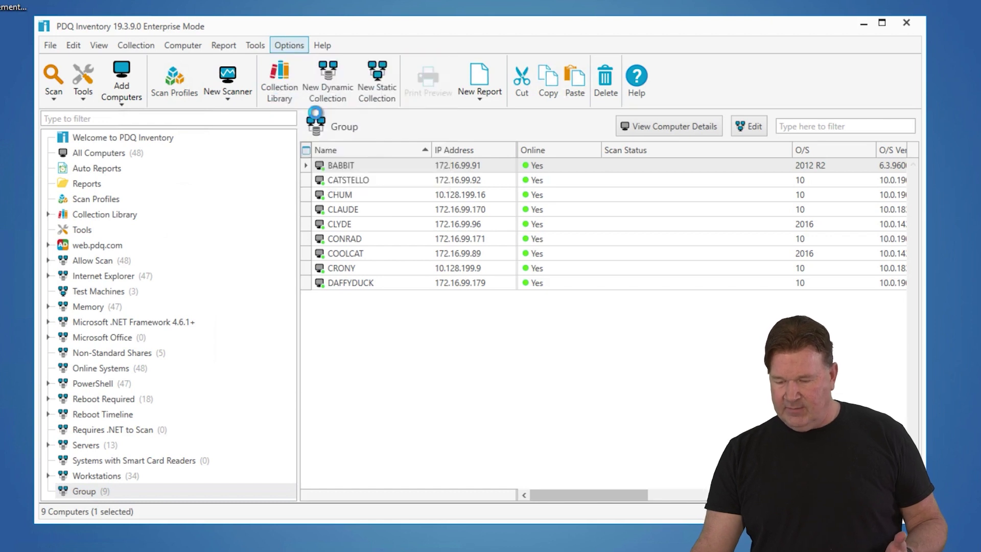
double_click(336, 197)
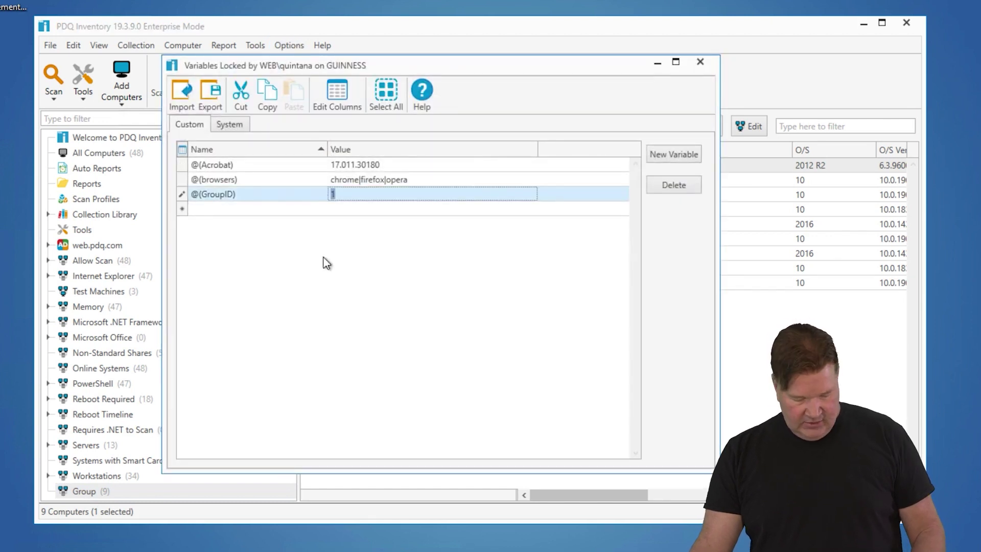
type("2")
key("Return")
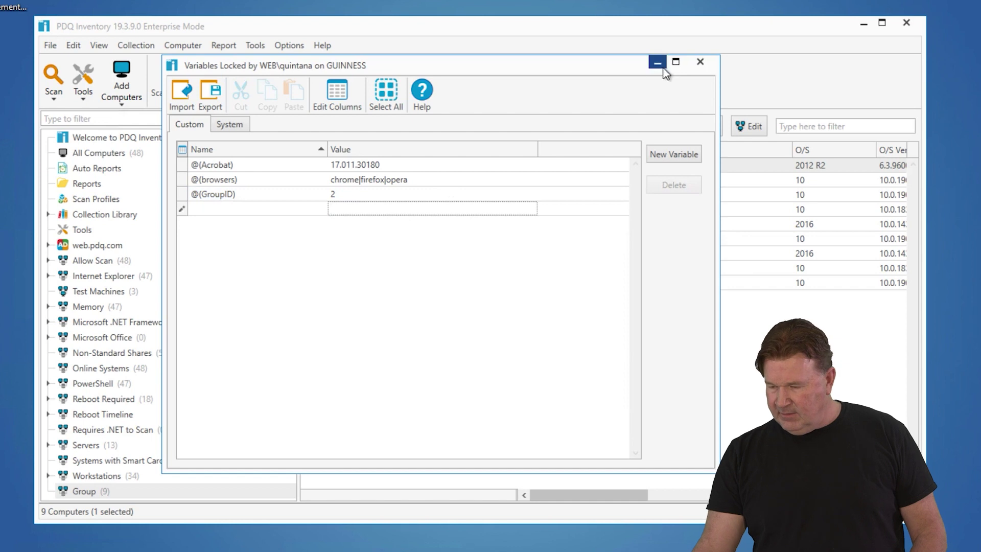
left_click(700, 62)
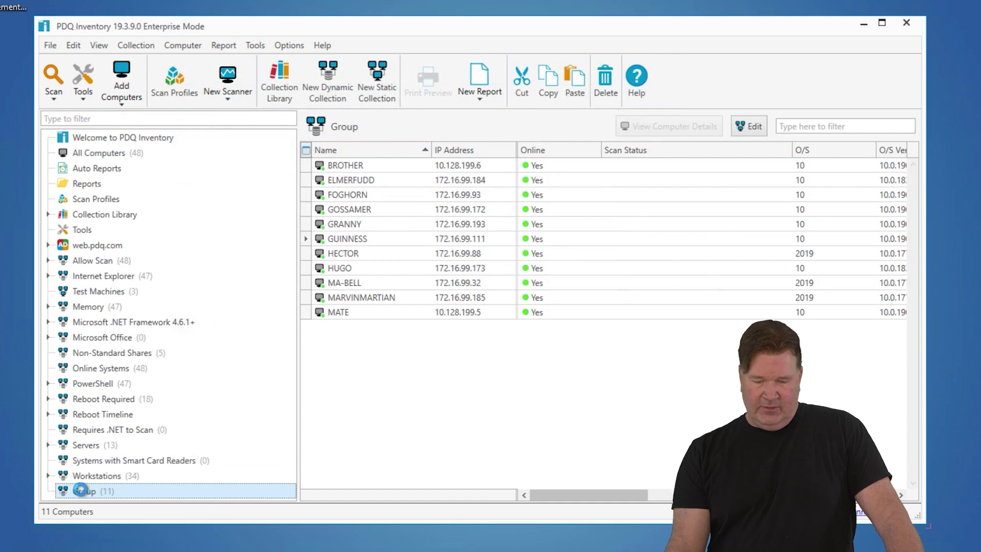
- Copy the @(GroupID) filter value into the Group collection's Description and save it
double_click(77, 491)
left_click(530, 247)
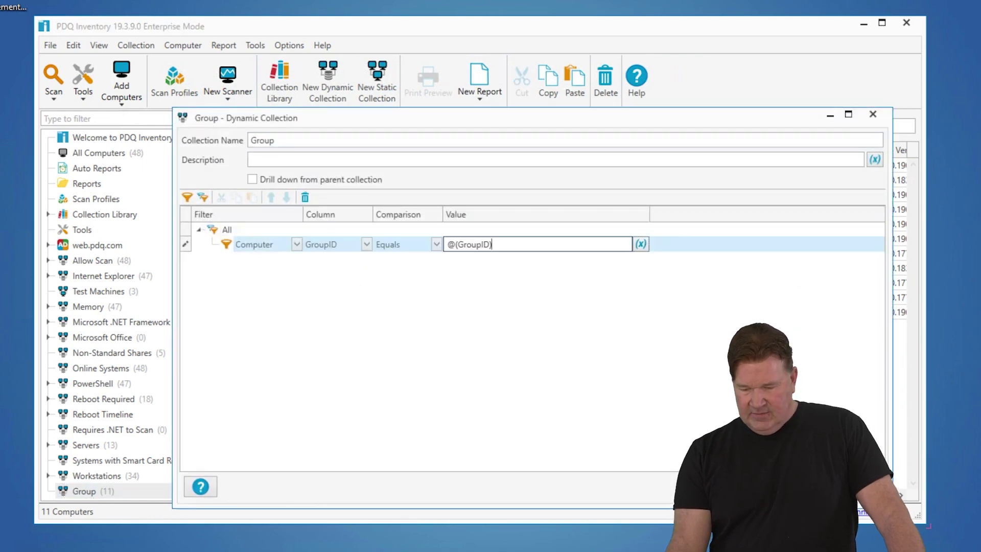
left_click_drag(492, 244, 442, 254)
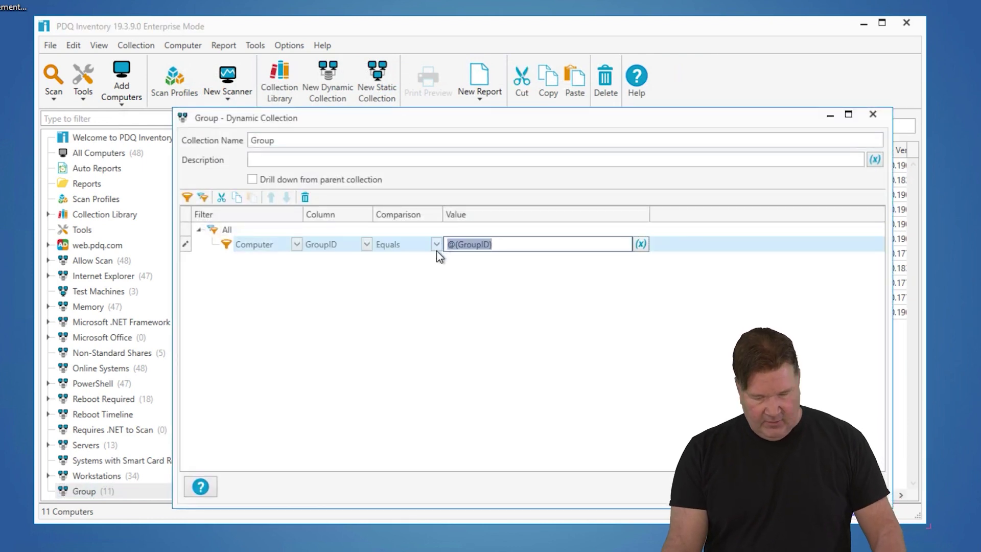
key("ctrl+c")
left_click(296, 160)
key("ctrl+v")
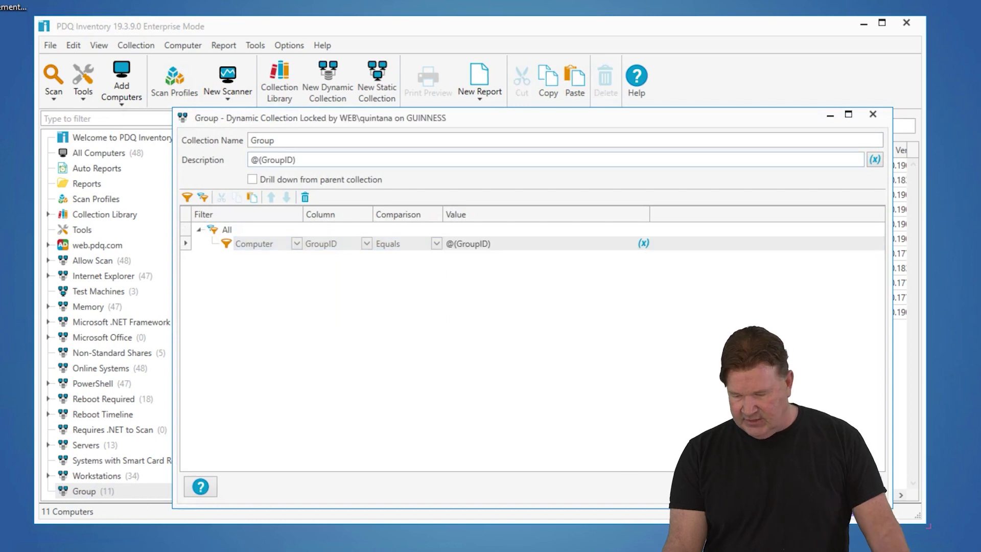
key("Return")
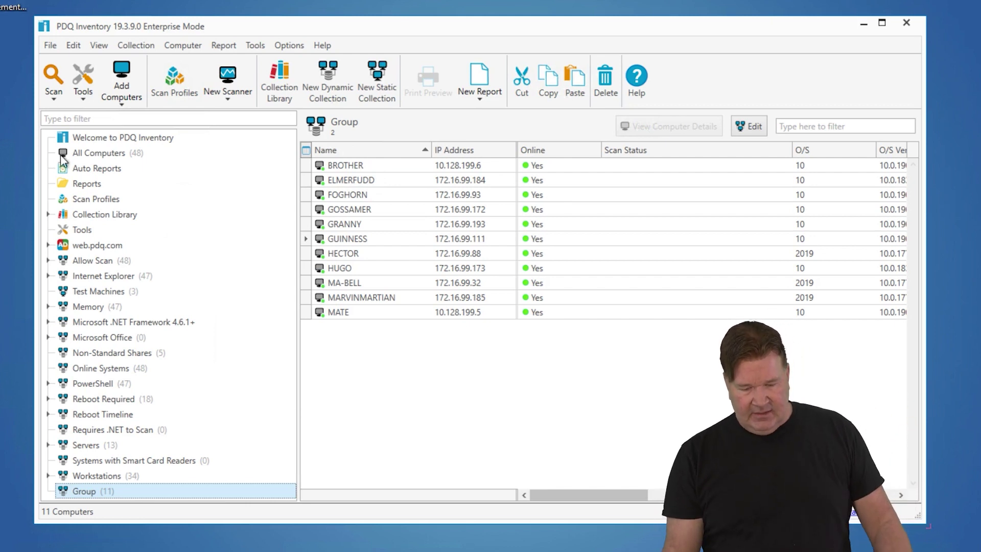
- View Chrome Enterprise (Old)'s 24 computers in the Collection Library, then show all 48 computers
left_click(49, 215)
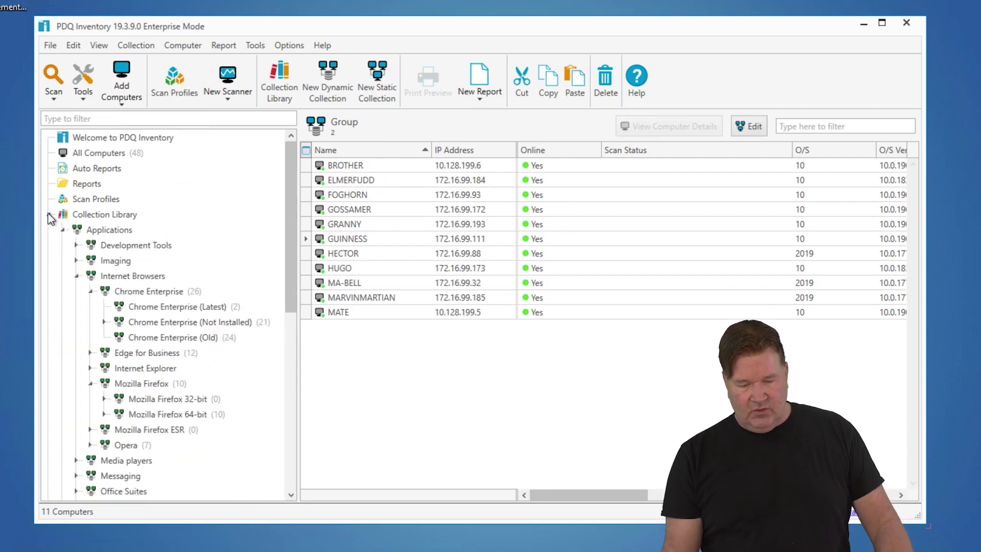
left_click(159, 339)
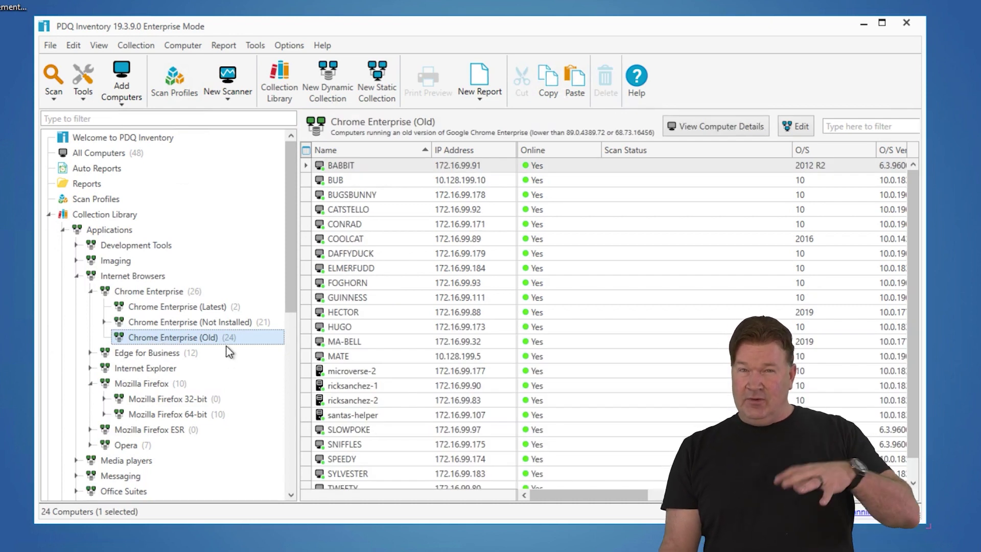
left_click(49, 216)
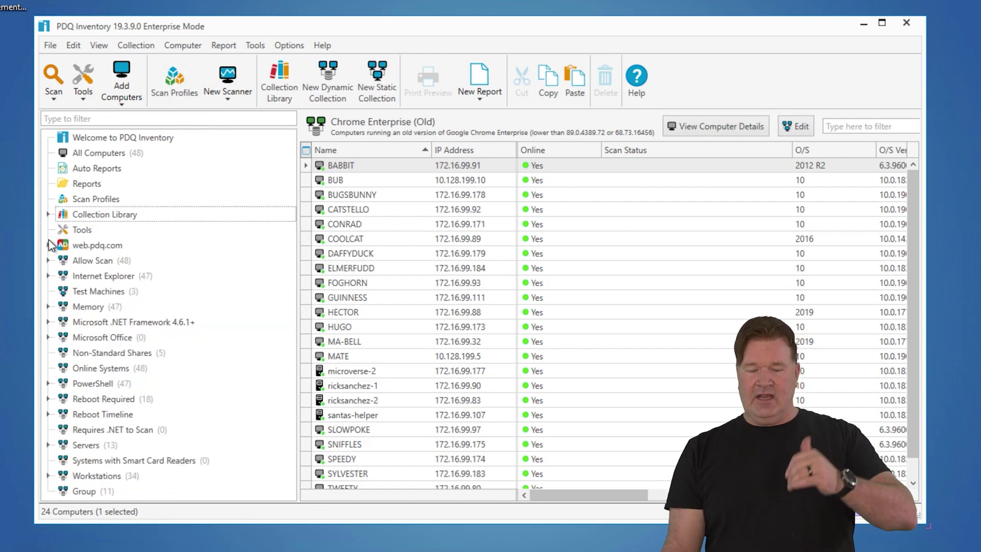
left_click(129, 159)
- Start a new dynamic collection named Pro-Chrome with description 'group @(GroupID)'
left_click(329, 92)
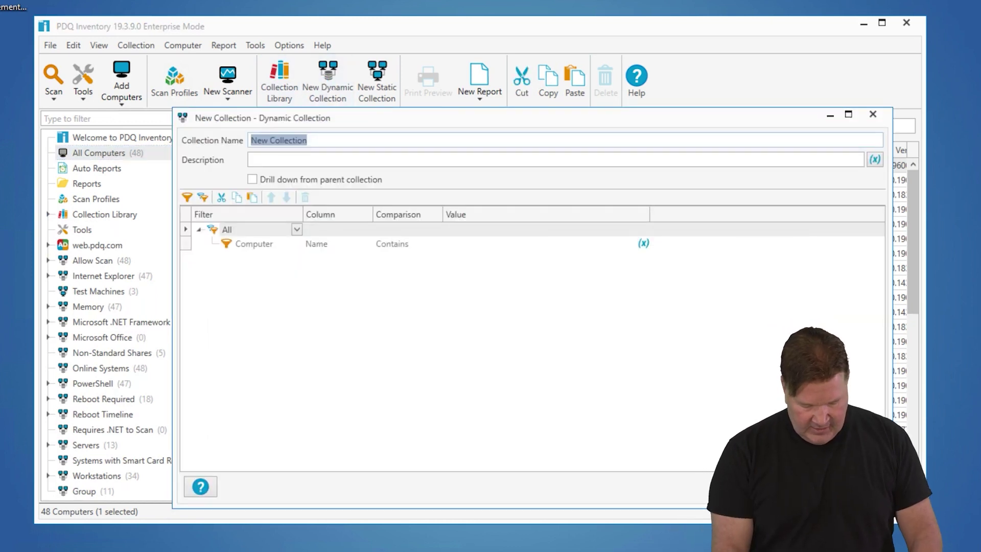
type("Pro-C")
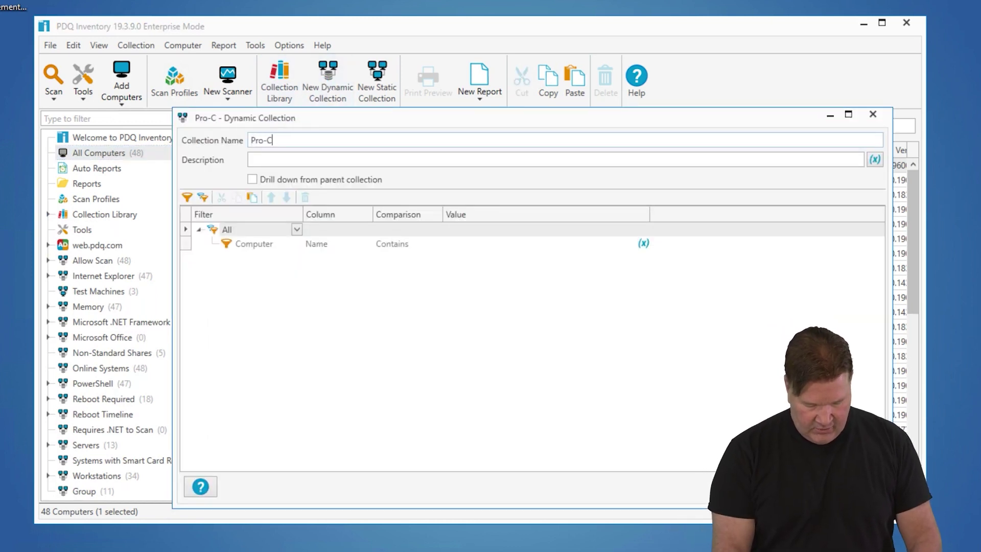
type("hrome")
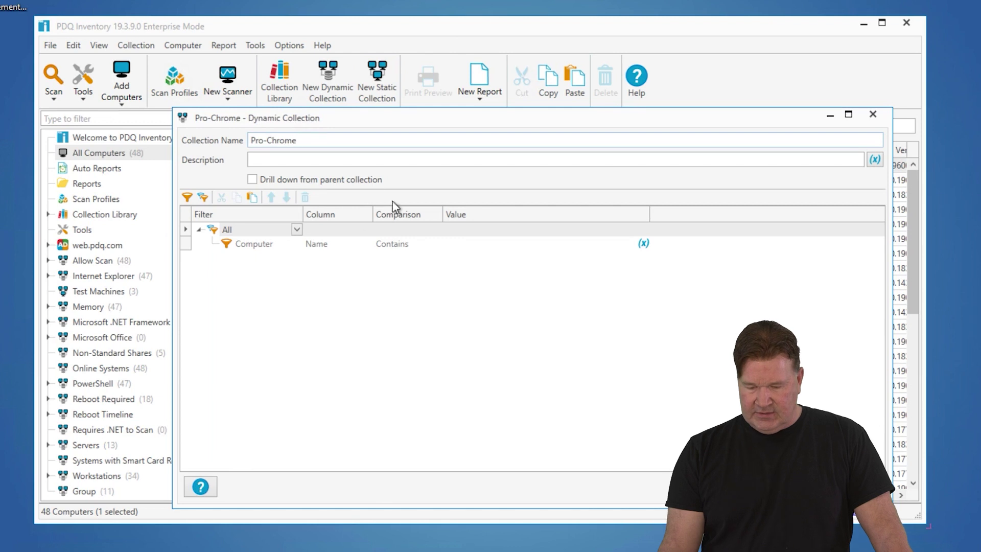
key("ctrl+v")
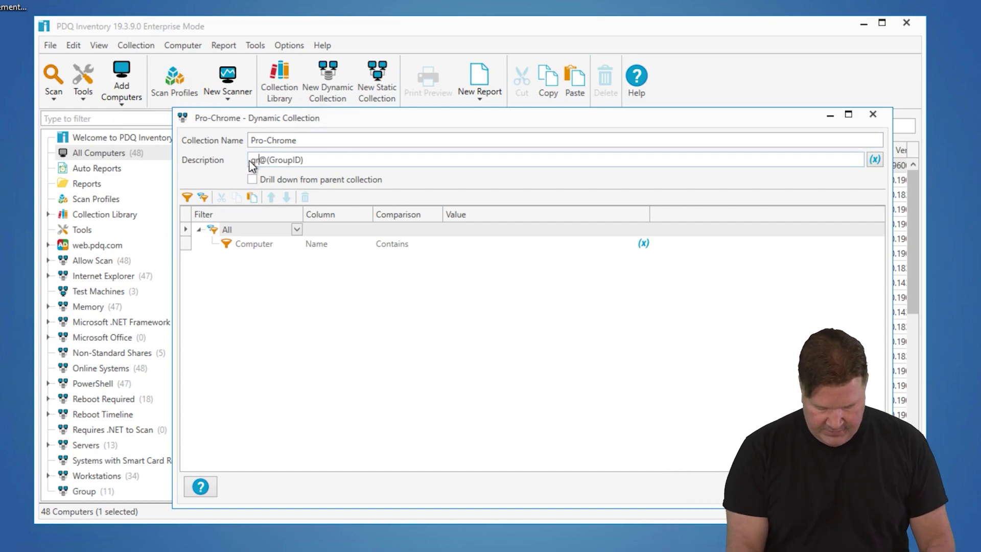
type("group")
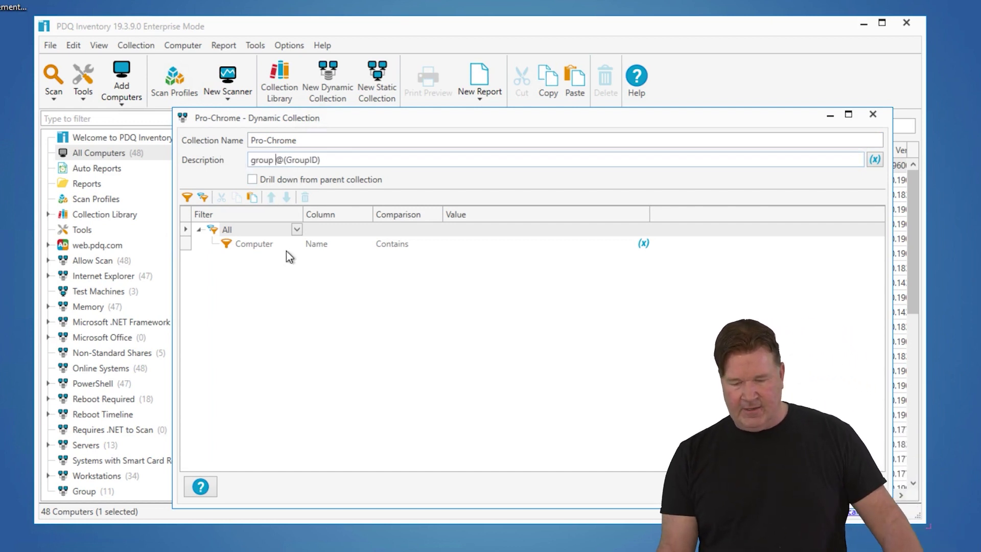
- Add a Collection Is Member filter for Chrome Enterprise (Old)
left_click(315, 244)
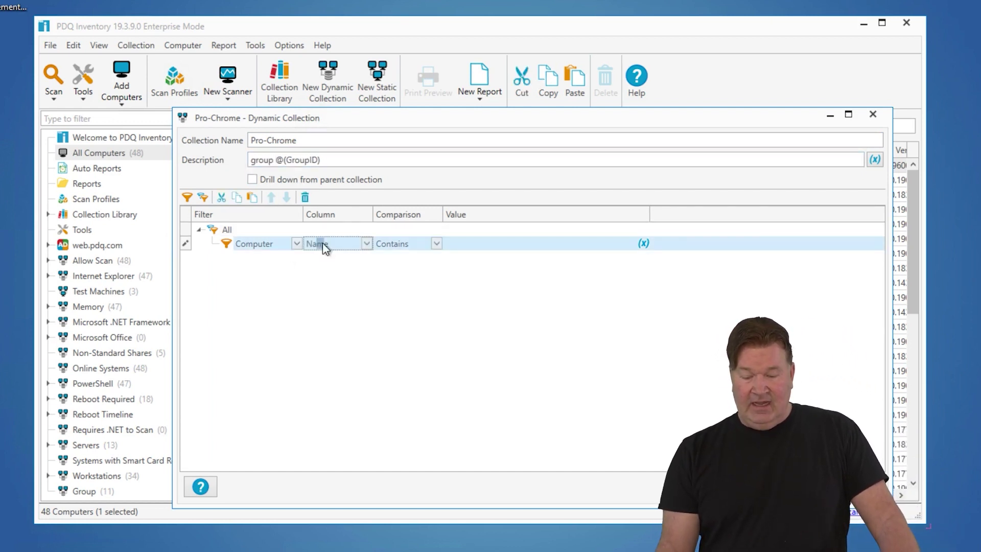
left_click(366, 243)
scroll(354, 291, "up", 1)
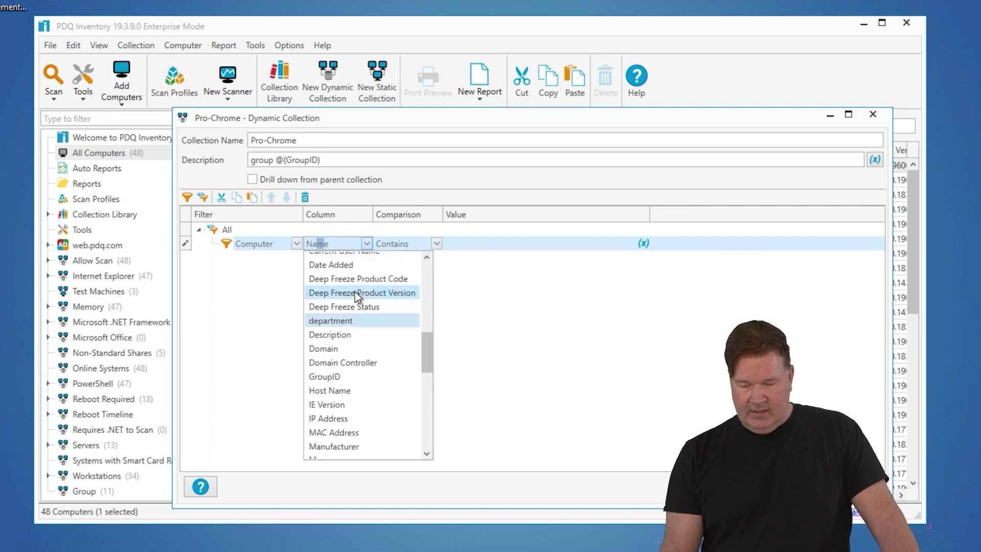
scroll(355, 292, "up", 2)
scroll(340, 316, "up", 2)
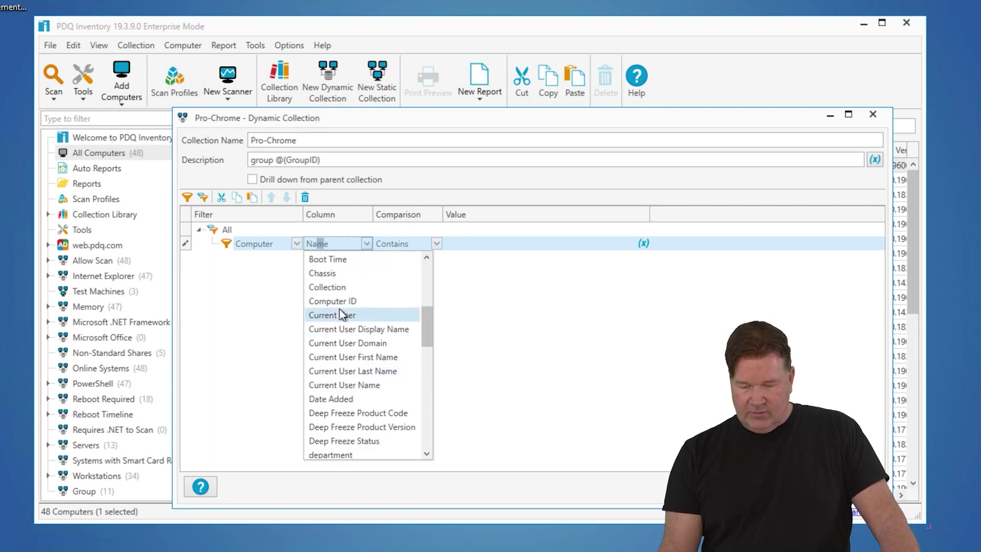
left_click(341, 289)
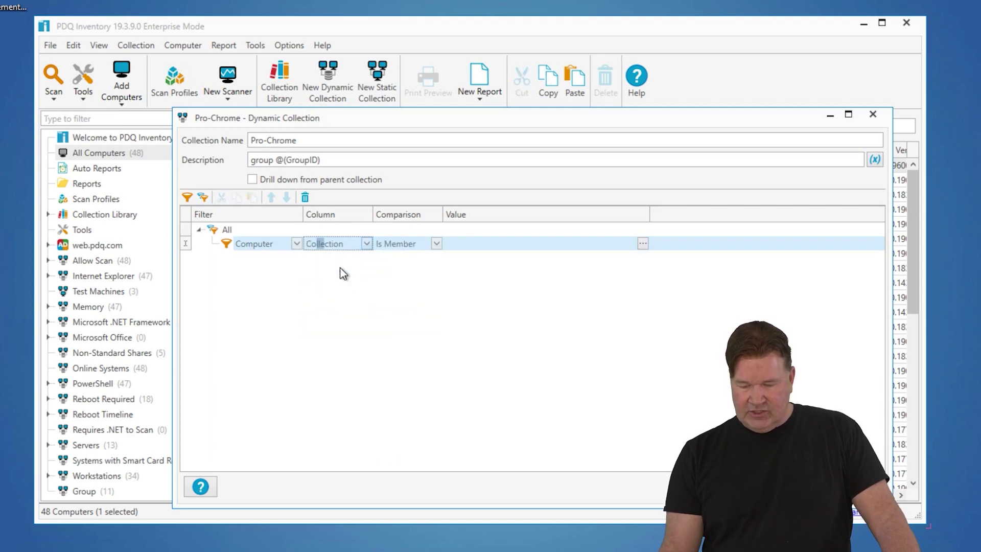
left_click(643, 244)
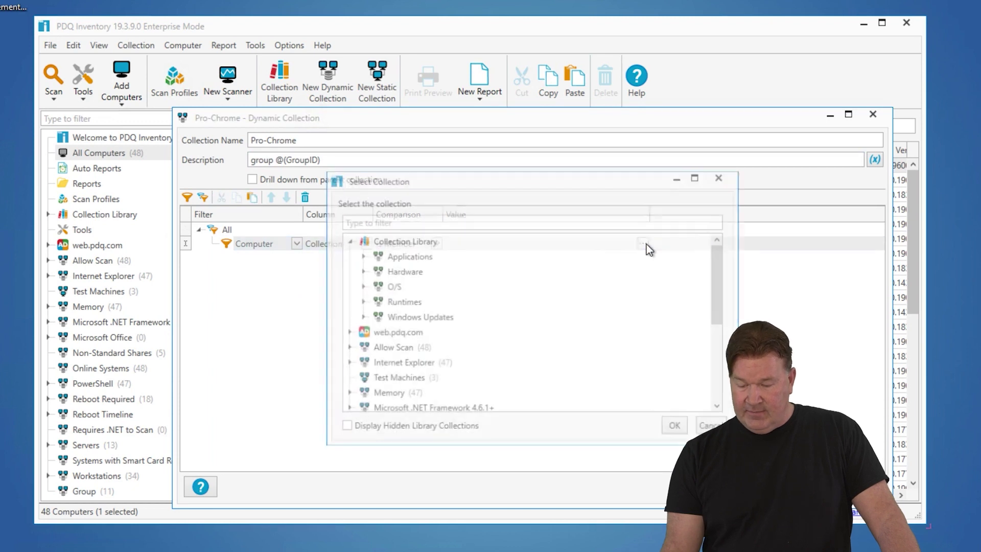
left_click(361, 255)
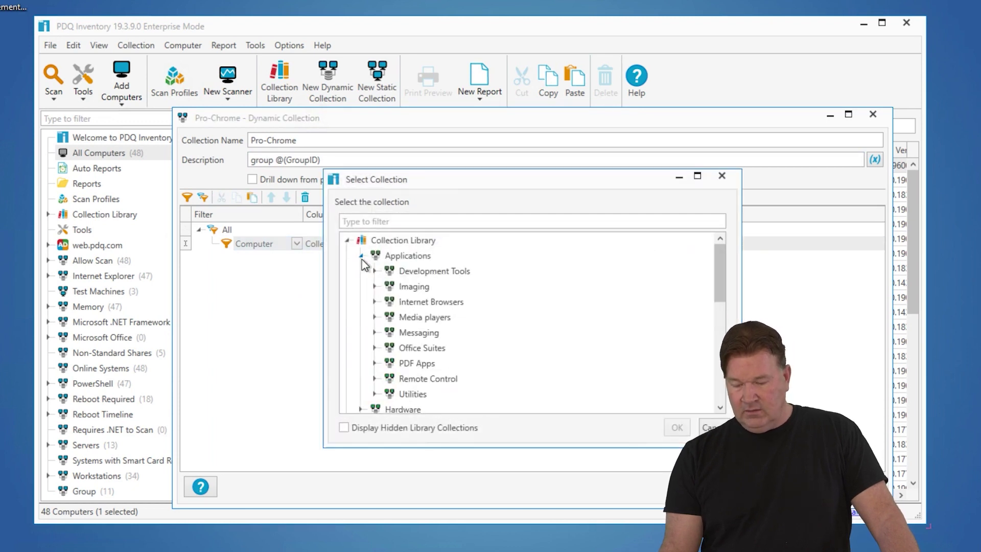
left_click(376, 302)
left_click(388, 317)
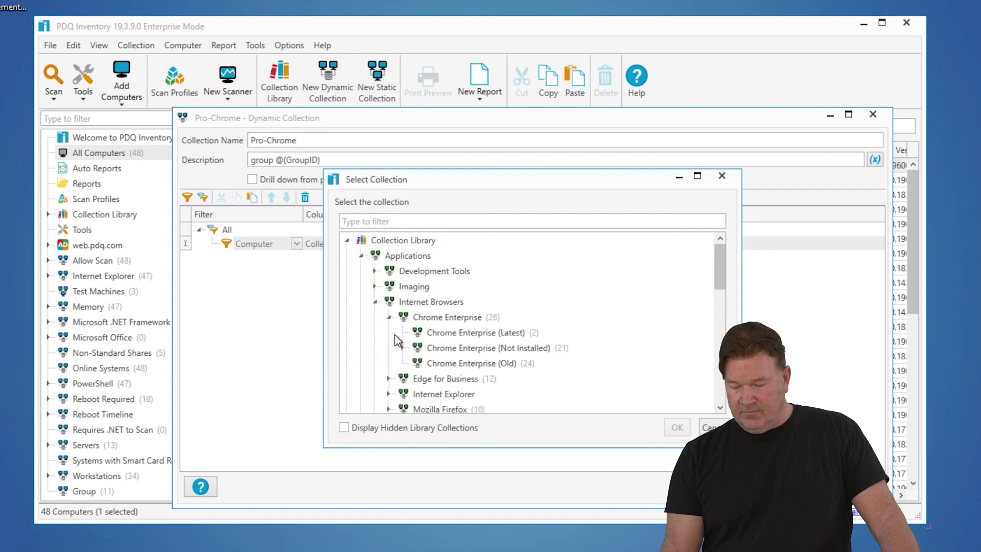
left_click(457, 364)
left_click(677, 428)
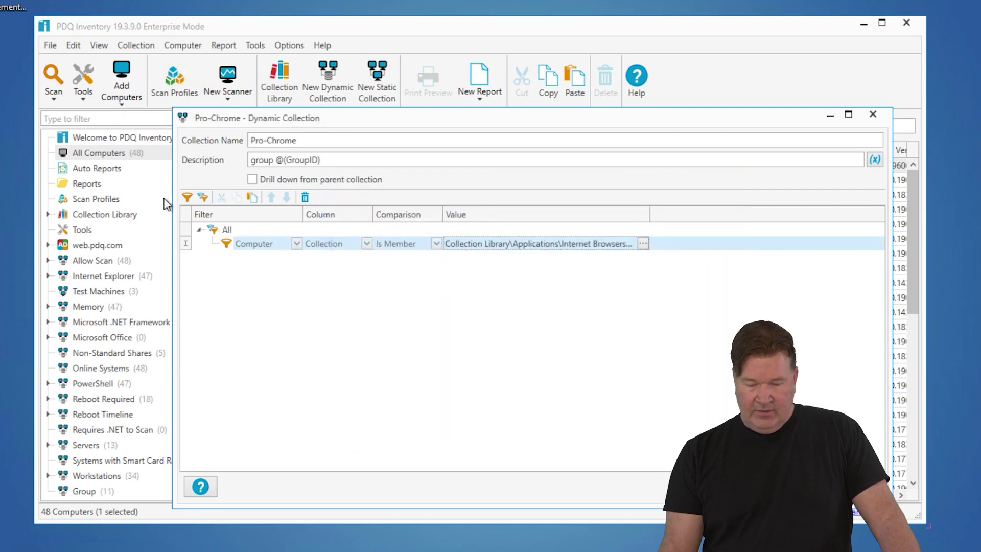
- Add a second Collection Is Member filter for Group and save Pro-Chrome
left_click(188, 198)
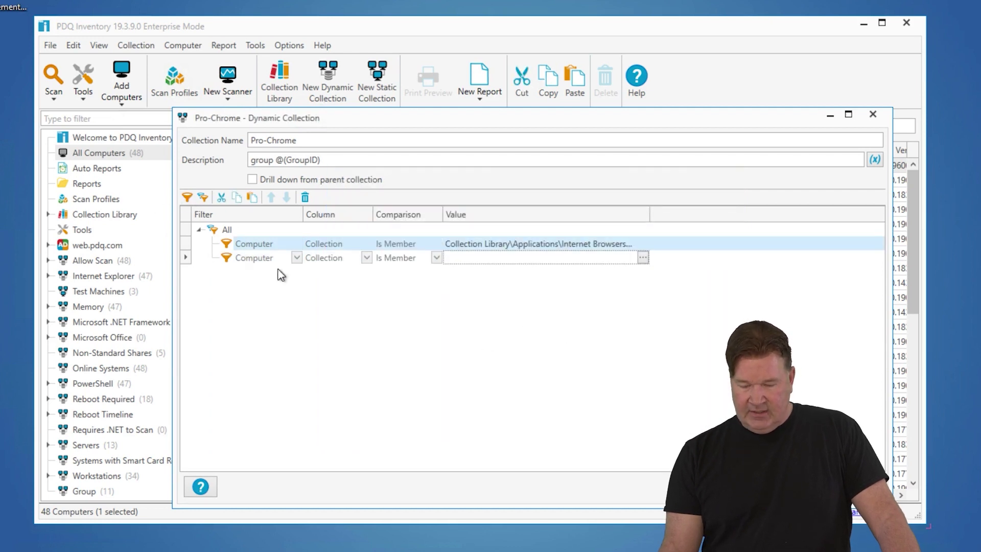
left_click(643, 259)
scroll(561, 337, "down", 4)
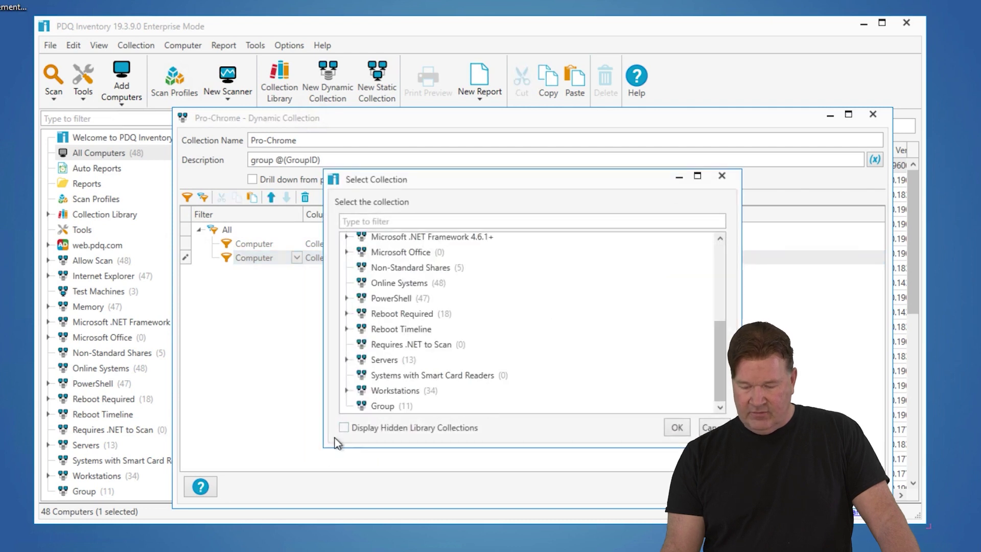
left_click(378, 406)
left_click(677, 430)
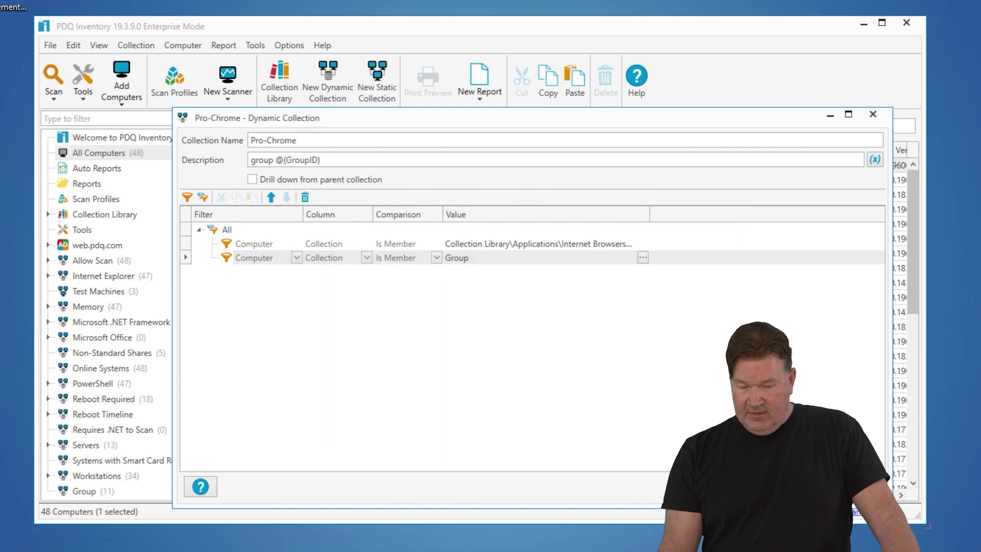
key("Return")
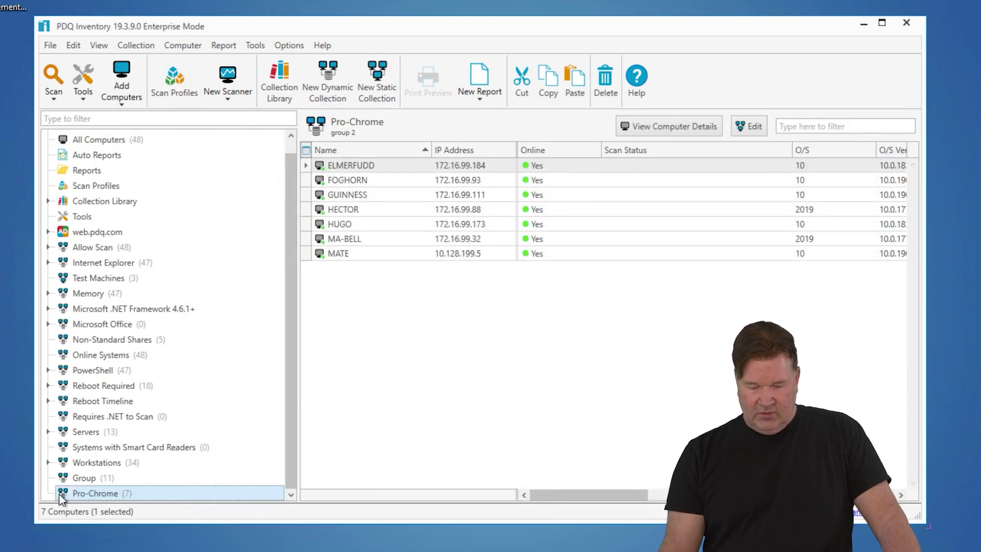
- Review Group and Pro-Chrome, change @(GroupID) from 2 to 1, then switch to PDQ Deploy
left_click(84, 477)
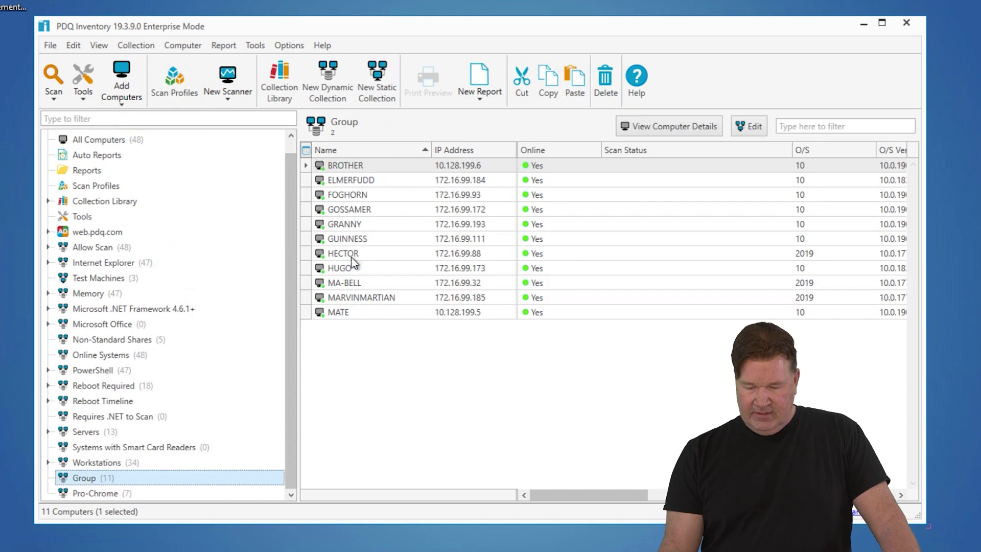
left_click(115, 493)
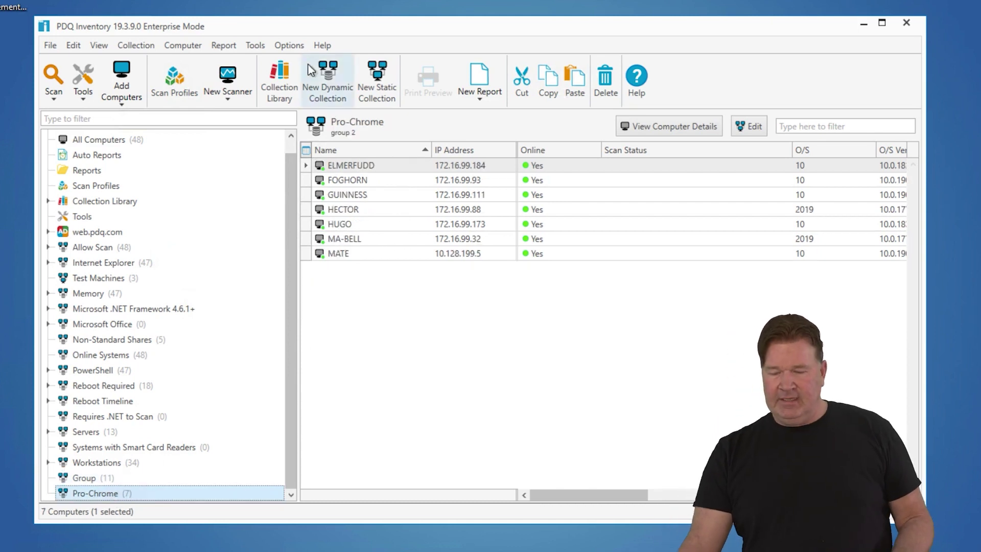
left_click(298, 48)
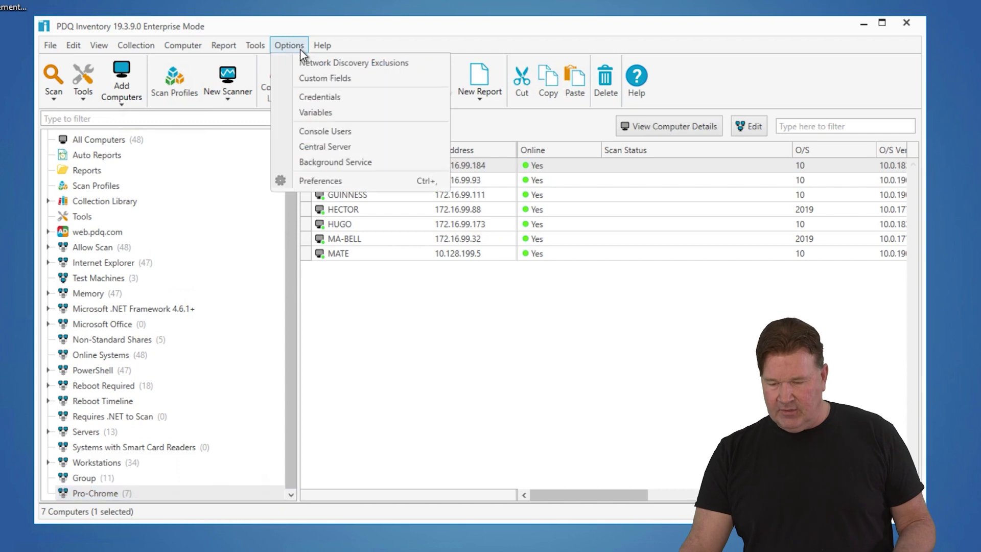
left_click(315, 112)
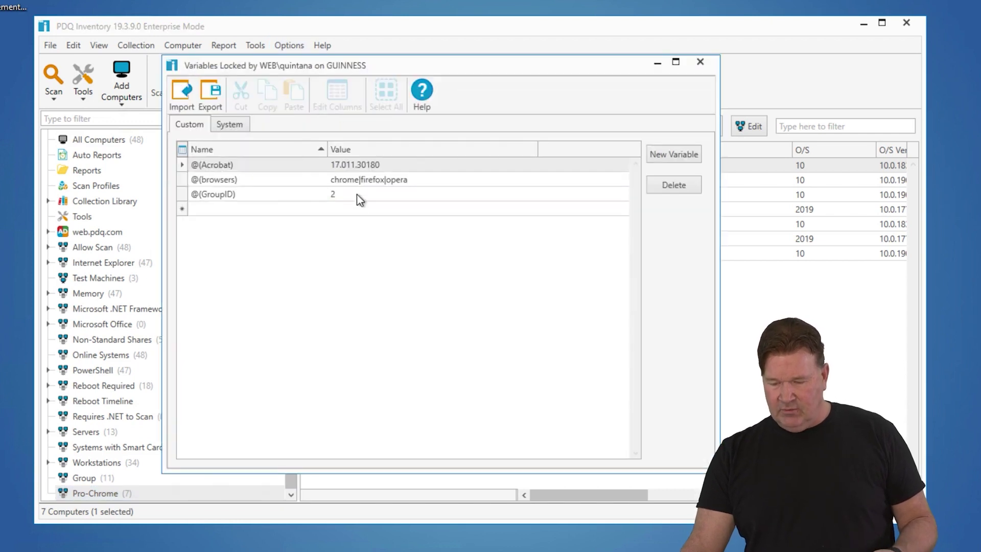
left_click(360, 200)
left_click(328, 194)
type("1")
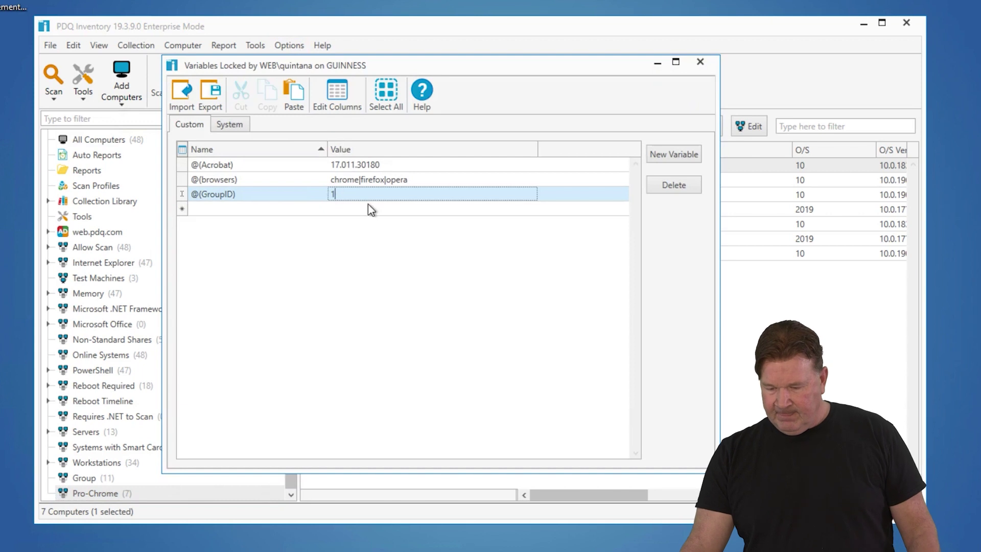
left_click(372, 209)
left_click(701, 62)
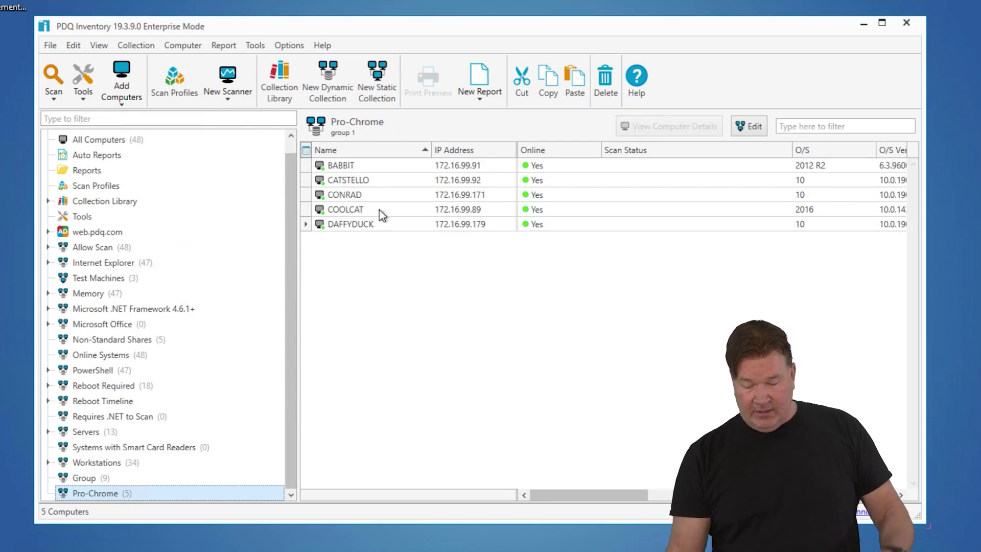
key("alt+Tab")
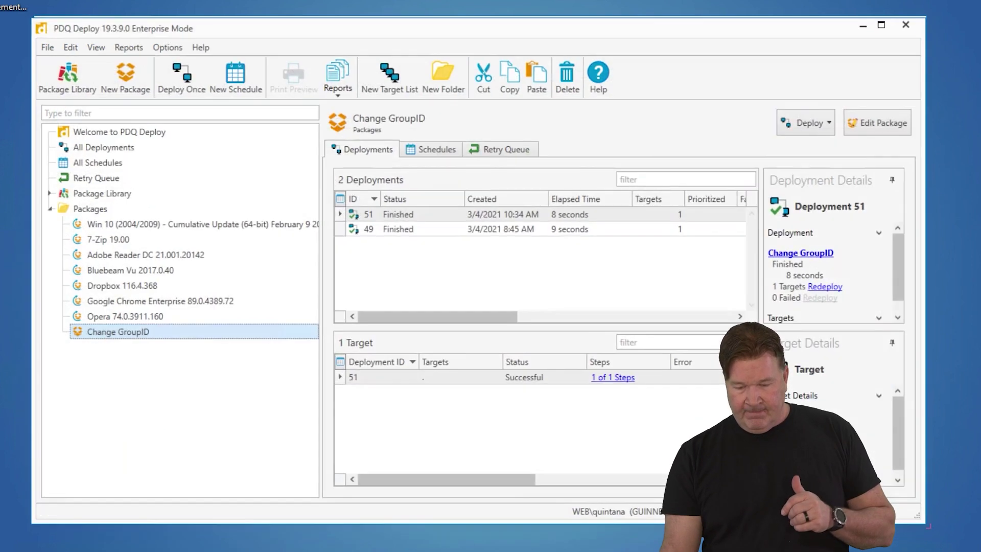
- Create a new schedule named prod-Chrome for the Google Chrome Enterprise package
left_click(99, 198)
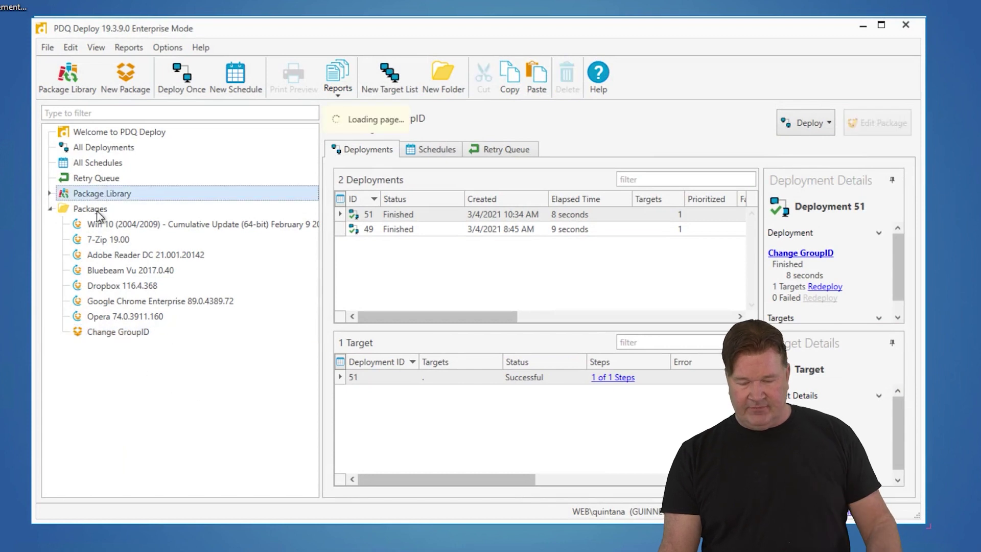
left_click(125, 302)
left_click(812, 126)
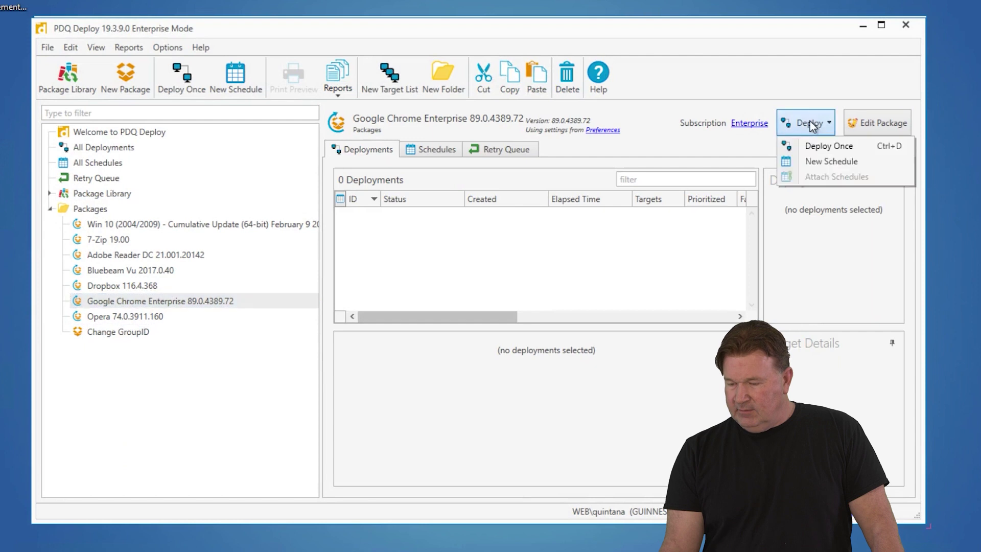
left_click(825, 164)
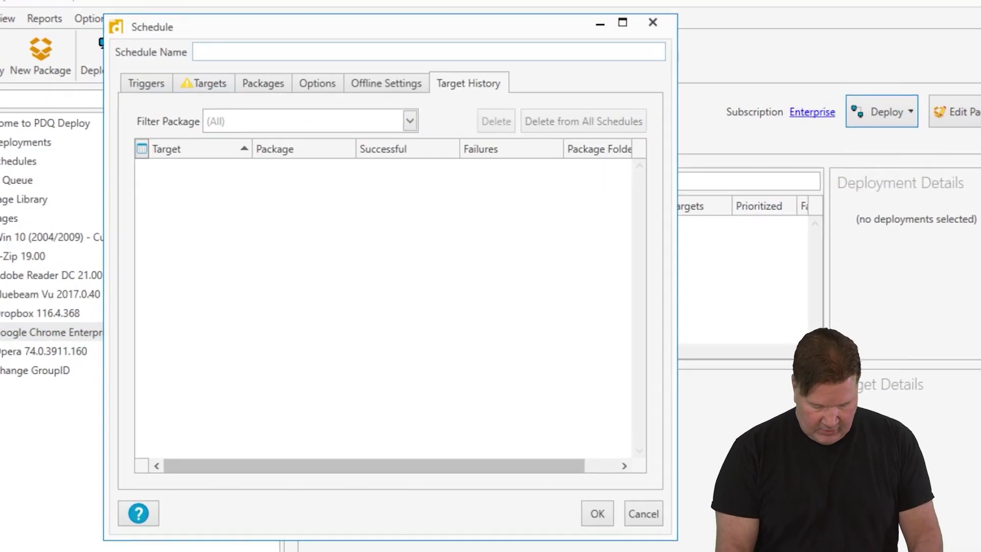
type("prod-")
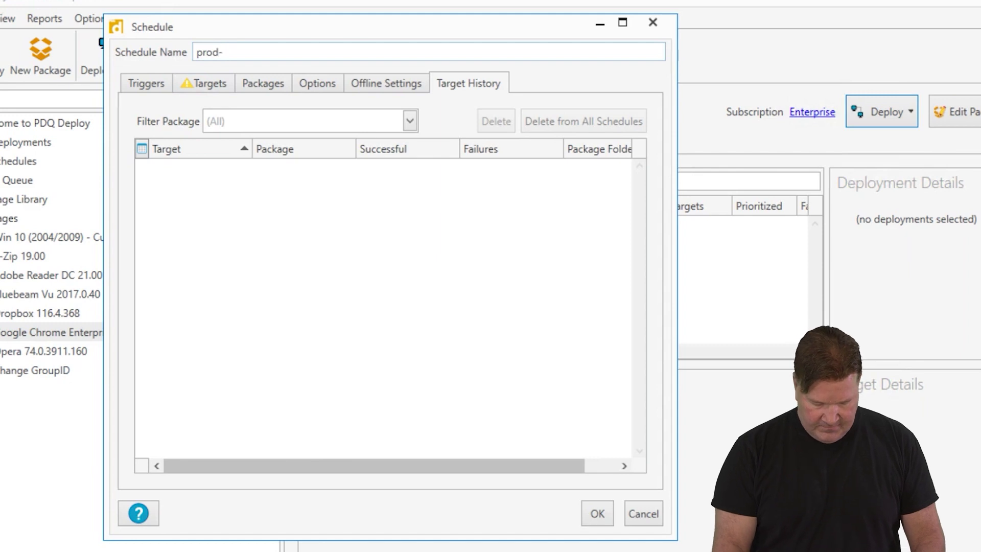
type("Chrome")
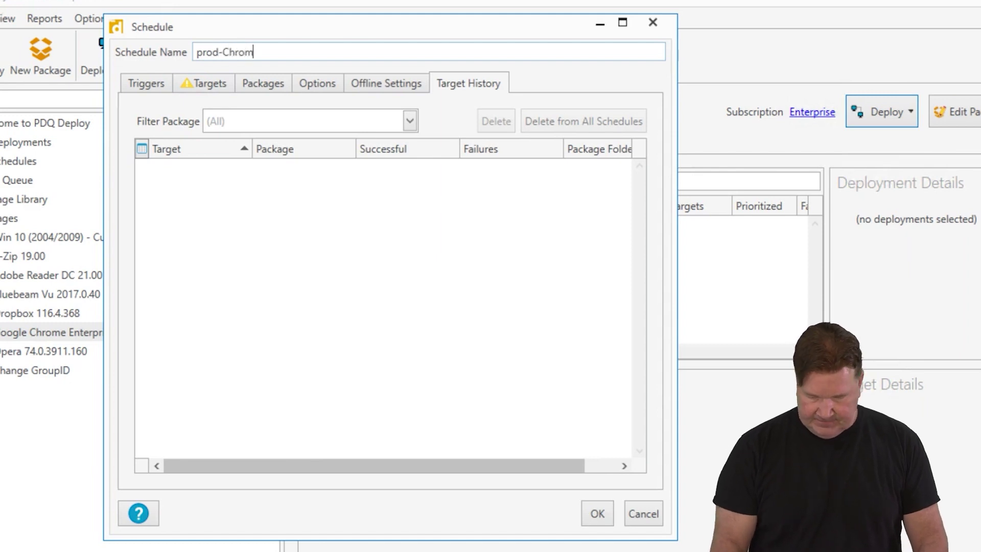
- Add a weekly trigger running only on Fridays at 8:00 PM
left_click(147, 85)
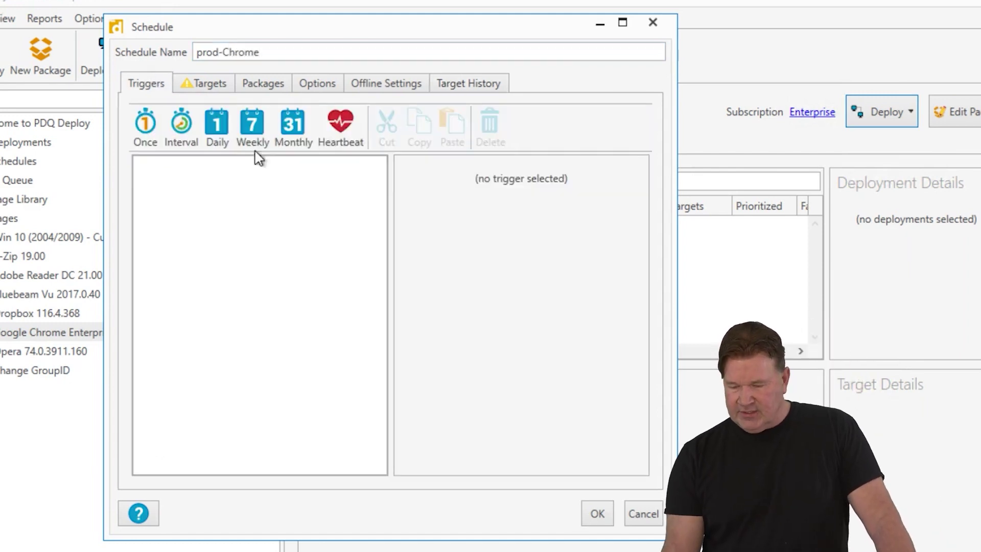
left_click(255, 138)
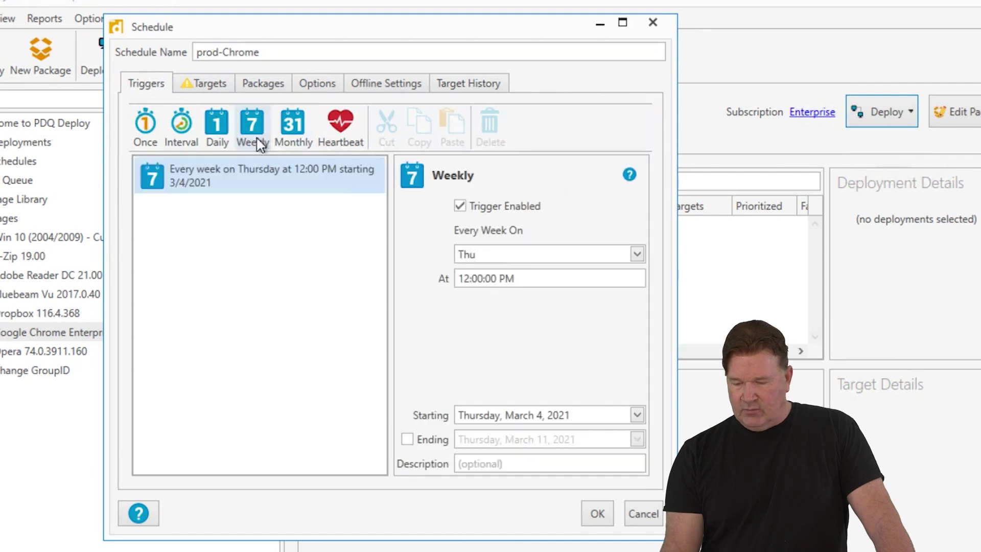
left_click(637, 254)
left_click(463, 434)
left_click(463, 415)
left_click(409, 369)
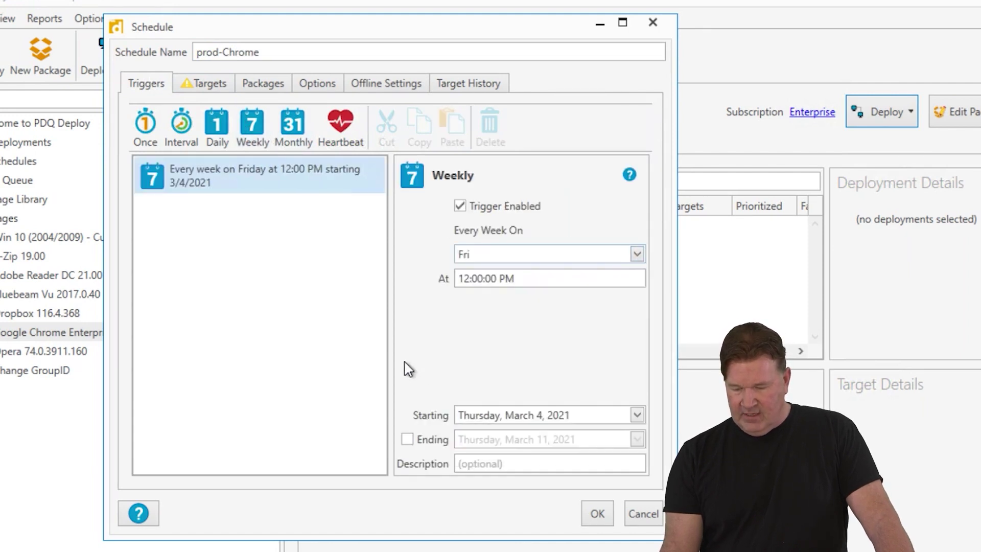
left_click(456, 279)
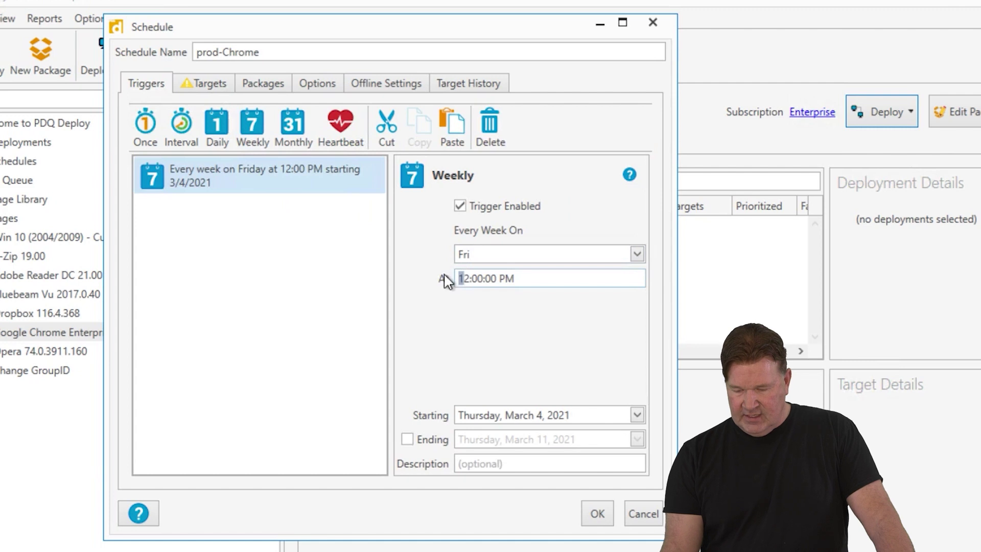
type("8")
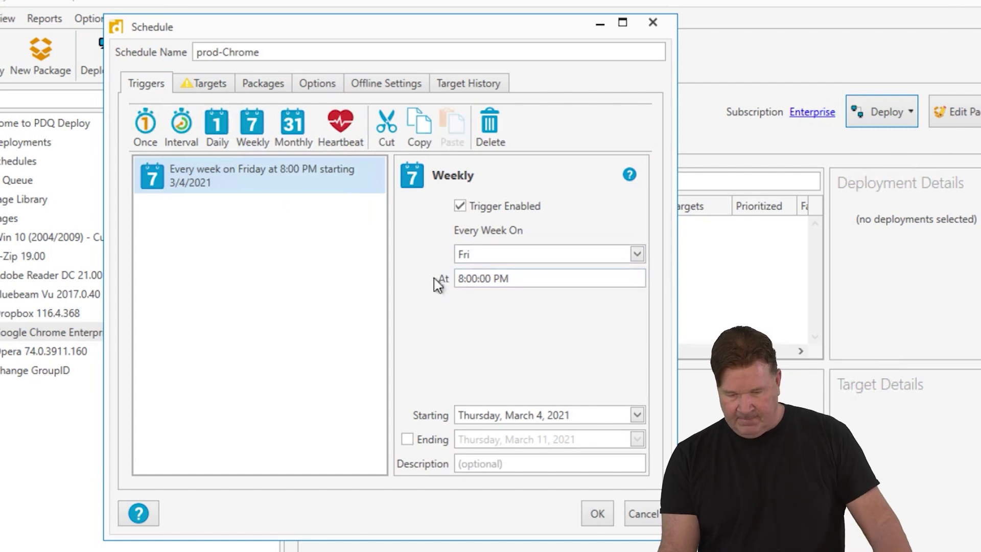
left_click(217, 95)
- Target the schedule at the PDQ Inventory collection Pro-Chrome
left_click(645, 119)
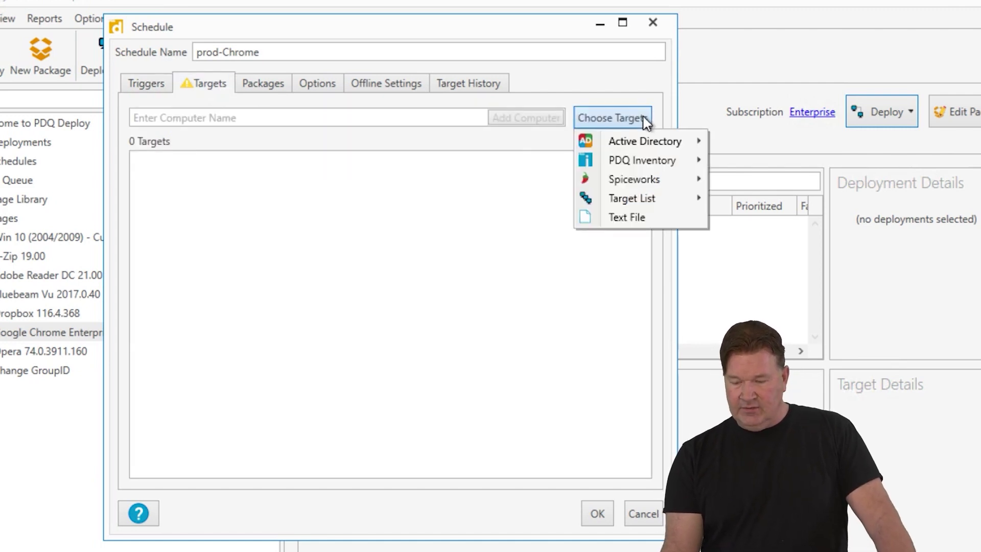
mouse_move(648, 162)
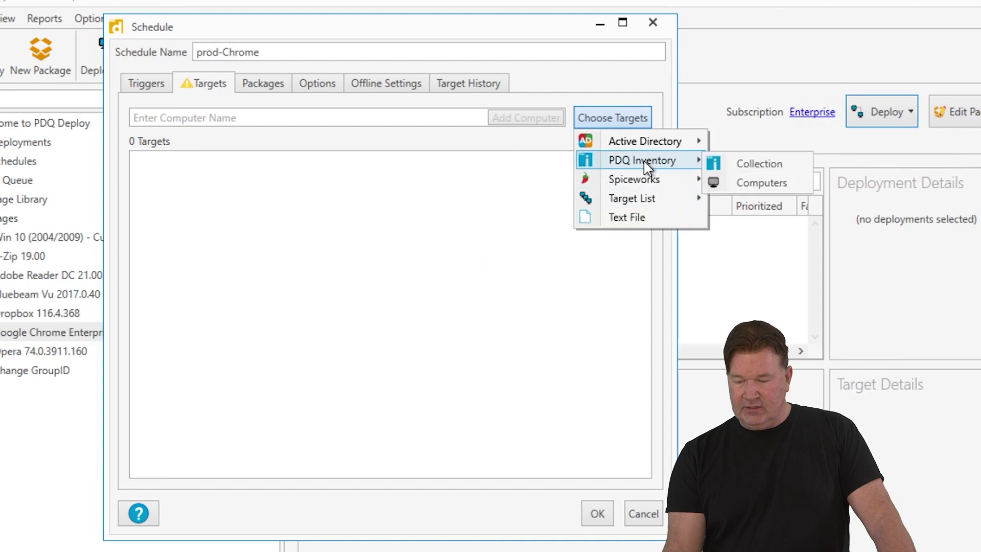
left_click(715, 163)
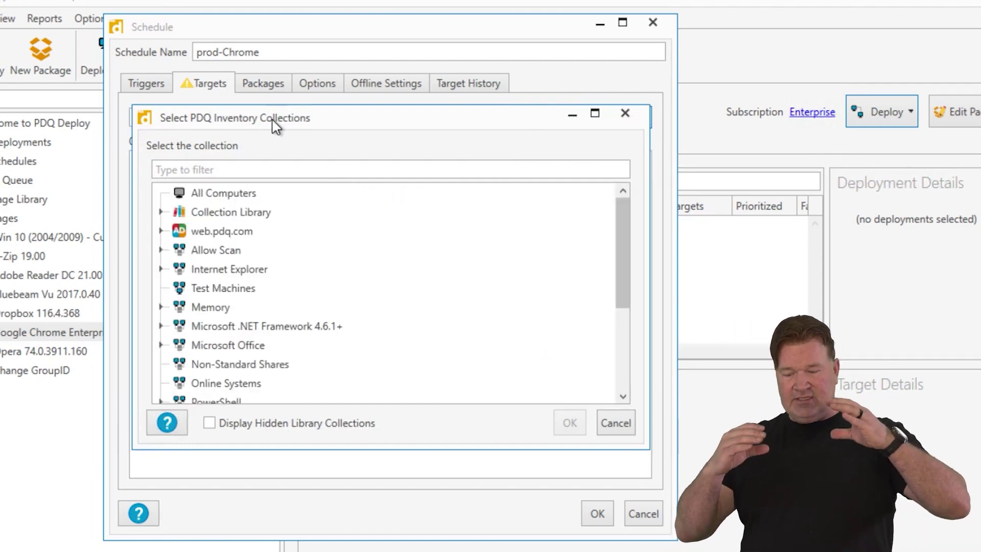
scroll(379, 368, "down", 3)
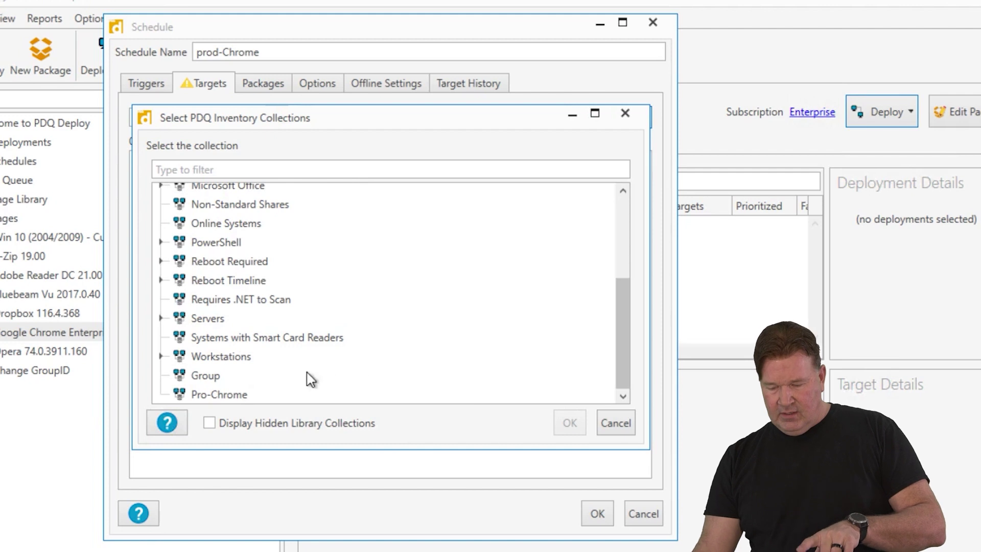
left_click(217, 400)
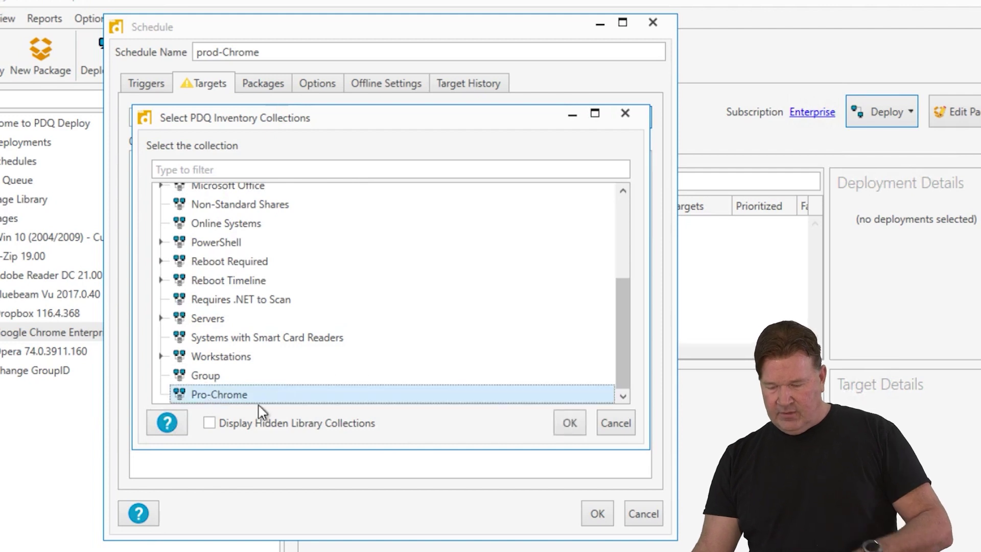
left_click(582, 427)
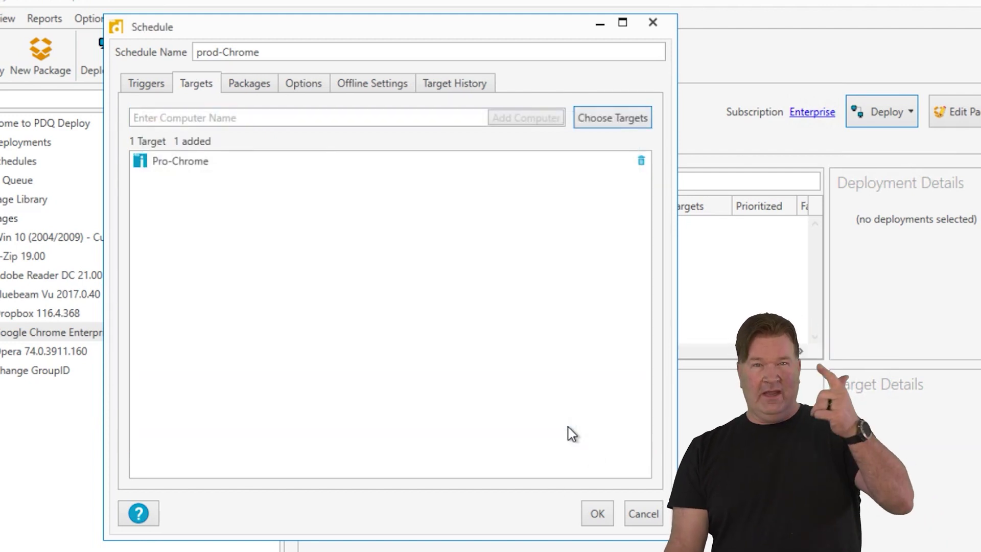
- Enable 'Stop deploying to targets once they succeed' and save the prod-Chrome schedule
left_click(250, 86)
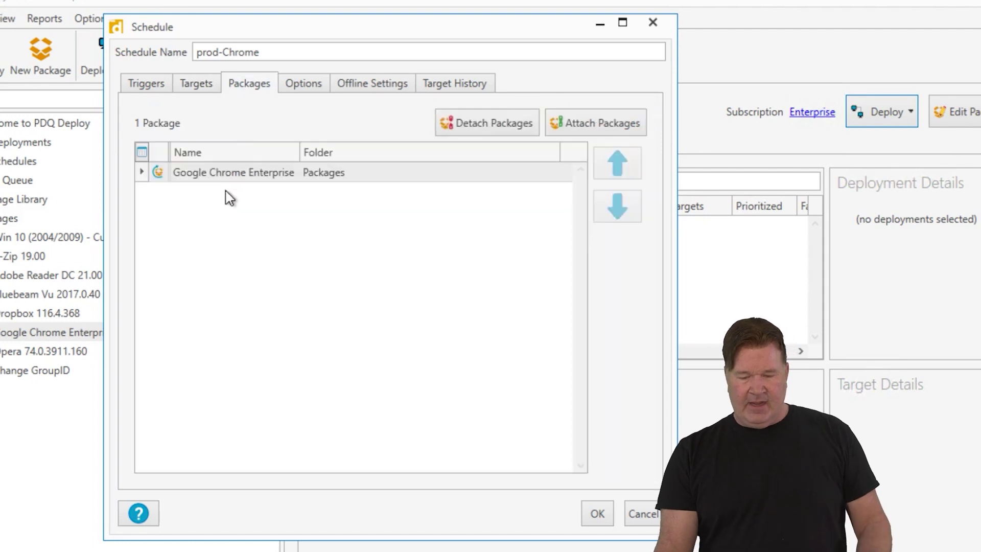
left_click(360, 88)
left_click(302, 86)
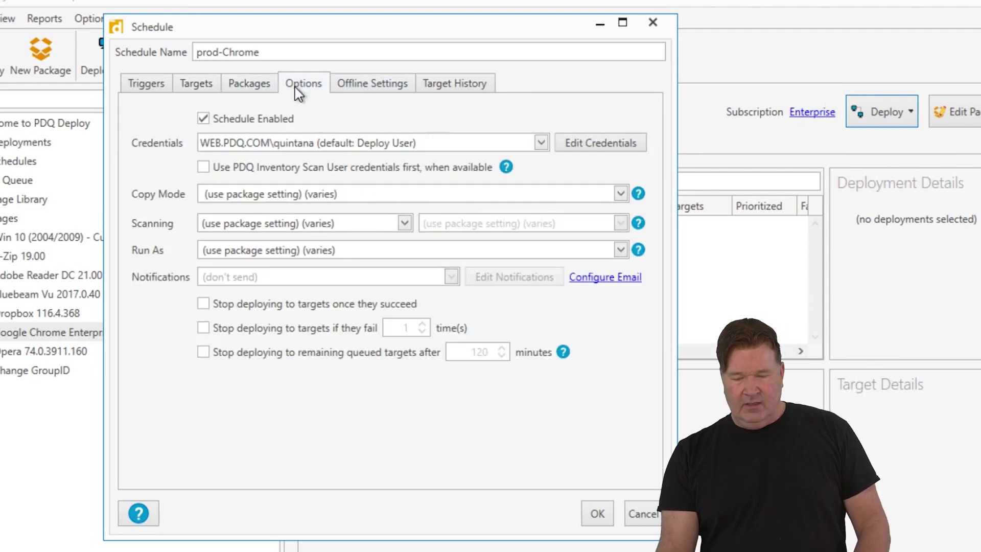
left_click(203, 304)
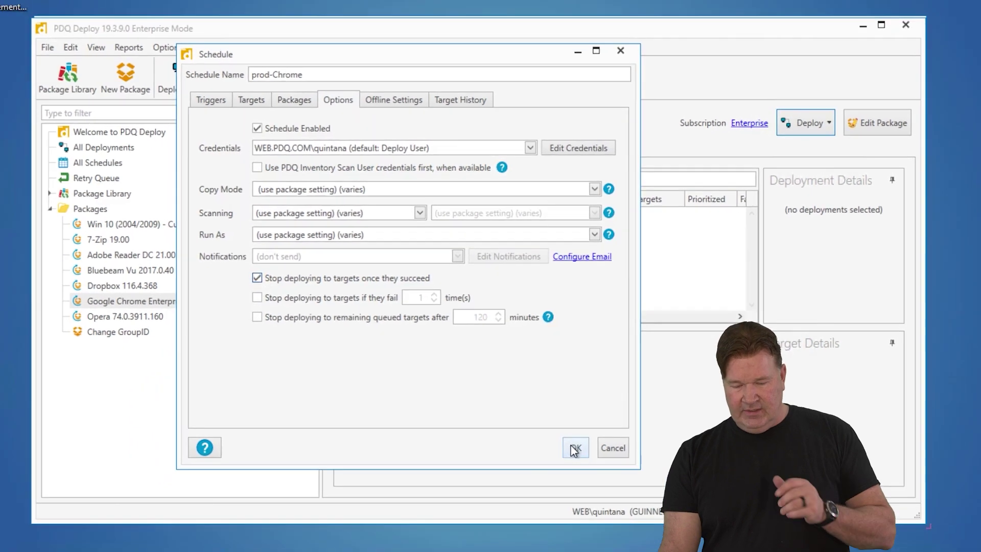
left_click(574, 450)
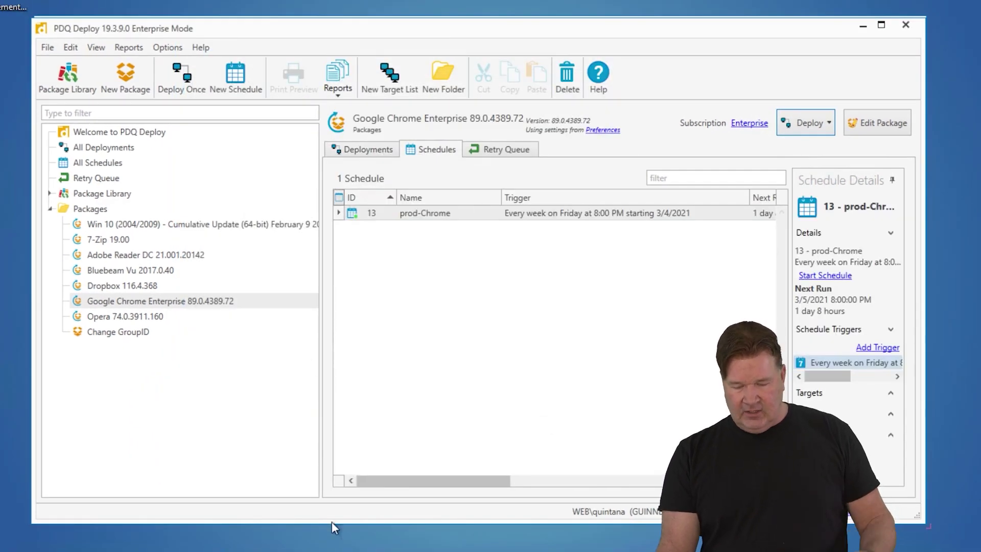
- Check Pro-Chrome's group-1 members in PDQ Inventory, then bring up the IncrementThatCrap.ps1 script in PowerShell ISE
key("alt+Tab")
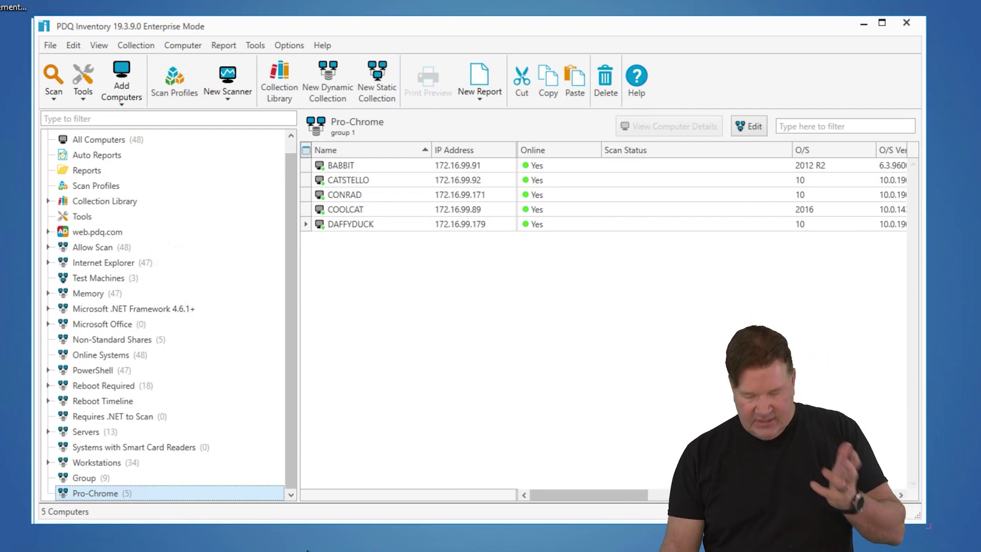
key("alt+Tab")
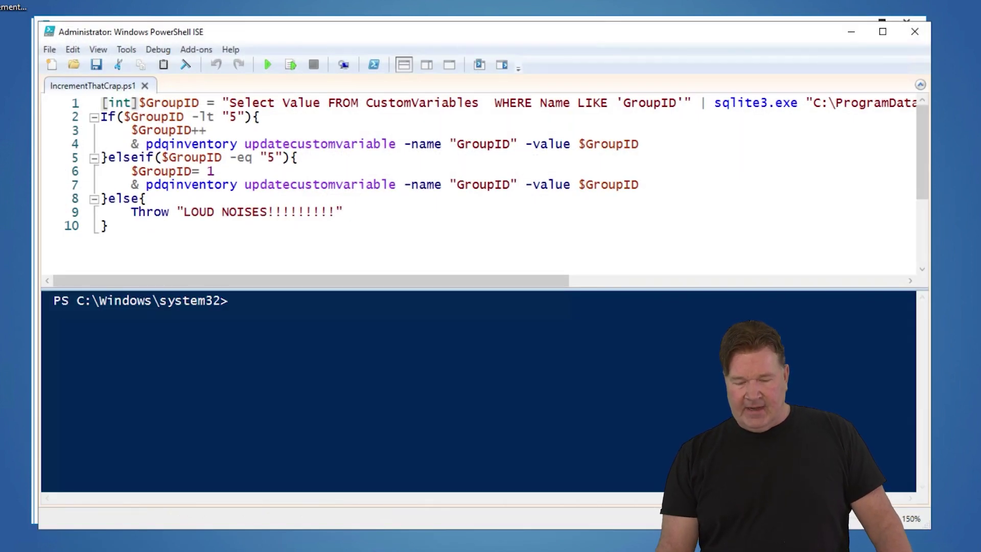
- Run the entire IncrementThatCrap.ps1 script to raise GroupID to 2, then minimize PowerShell ISE
key("ctrl+a")
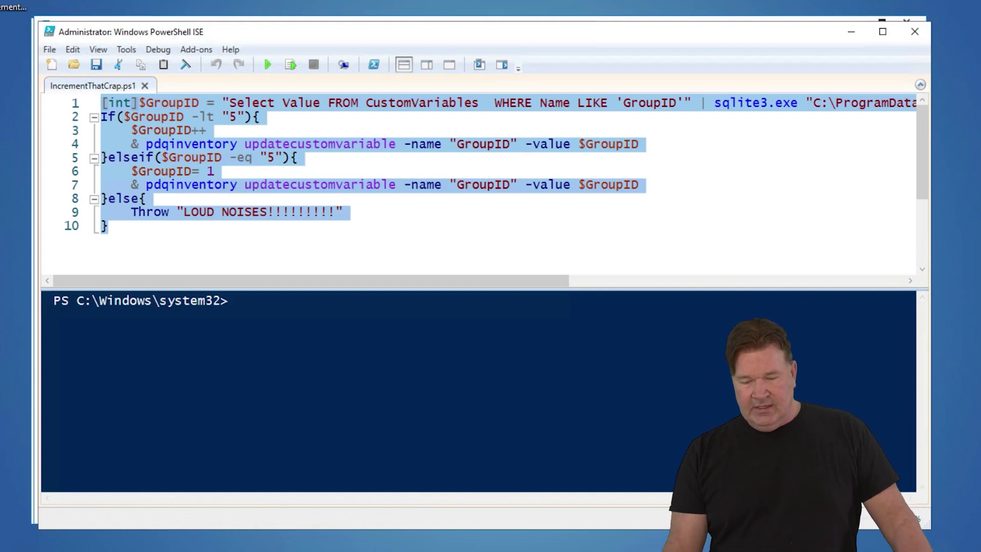
left_click(268, 66)
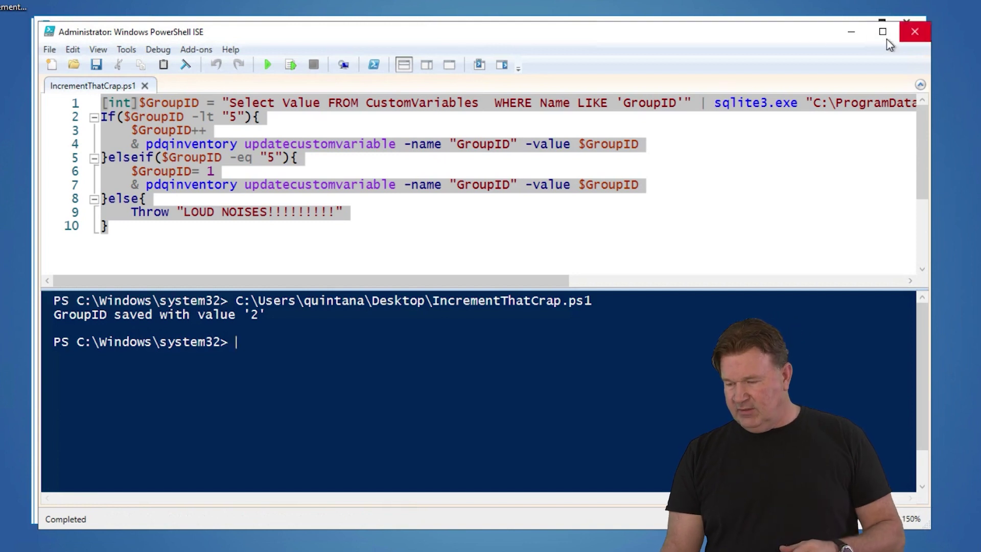
left_click(852, 33)
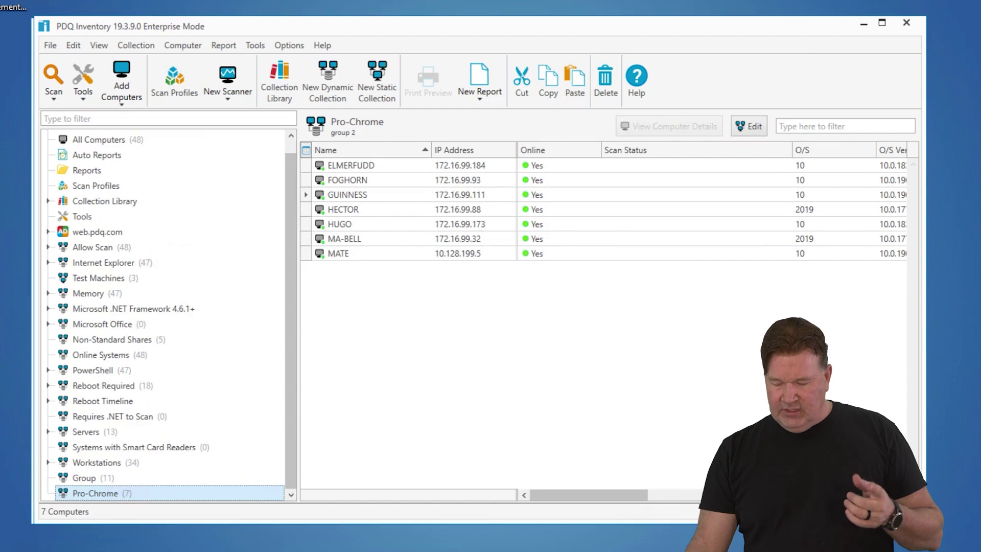
- Return to PDQ Deploy and the Chrome package's Friday 8:00 PM schedule
key("alt+Tab")
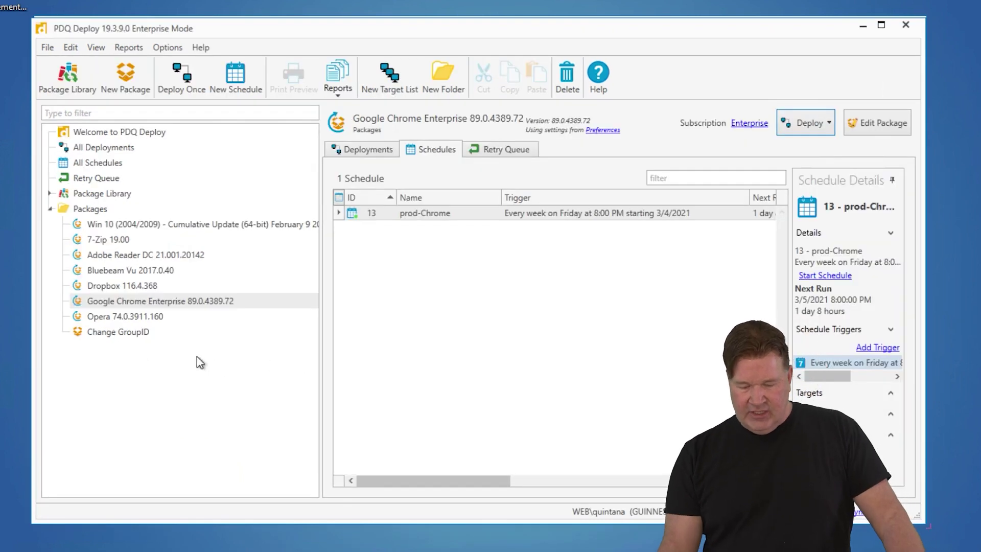
- Review the PowerShell script in Change GroupID's 'Step 1 - Increment', then close the package editor
left_click(121, 332)
left_click(120, 331)
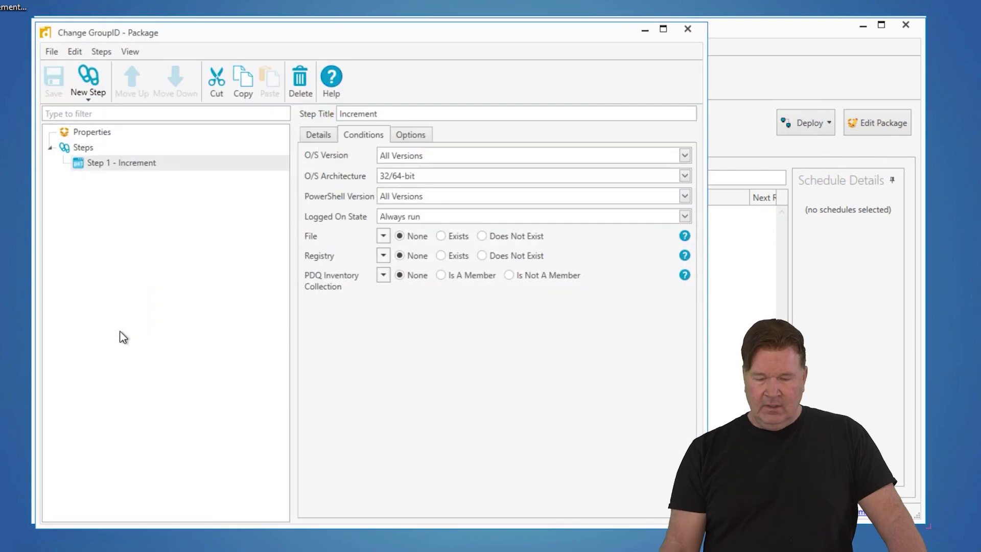
left_click(132, 165)
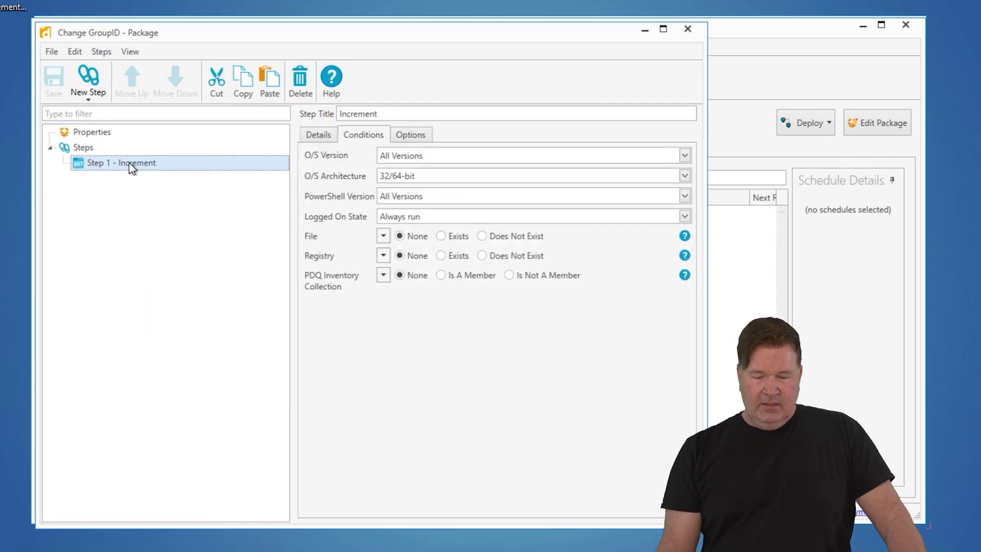
left_click(320, 133)
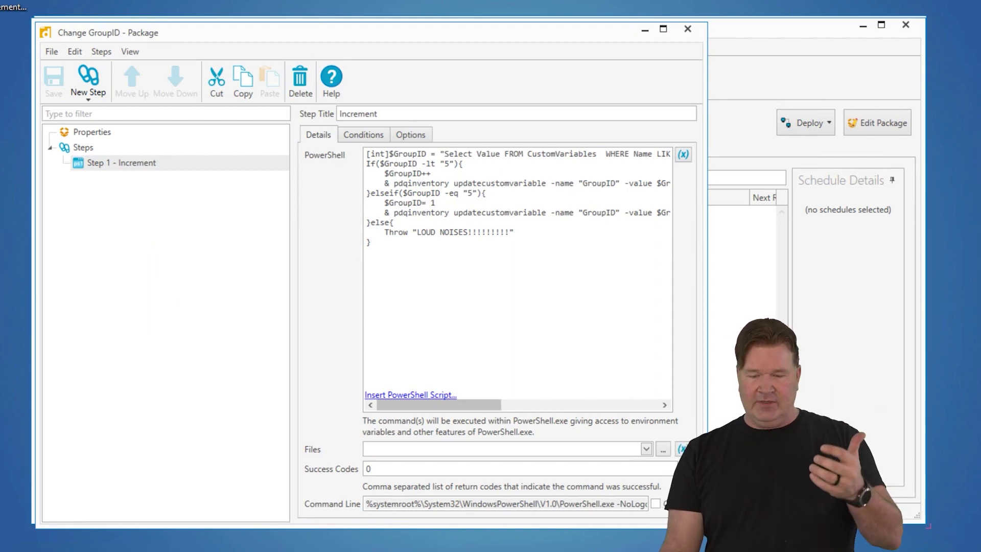
left_click(690, 30)
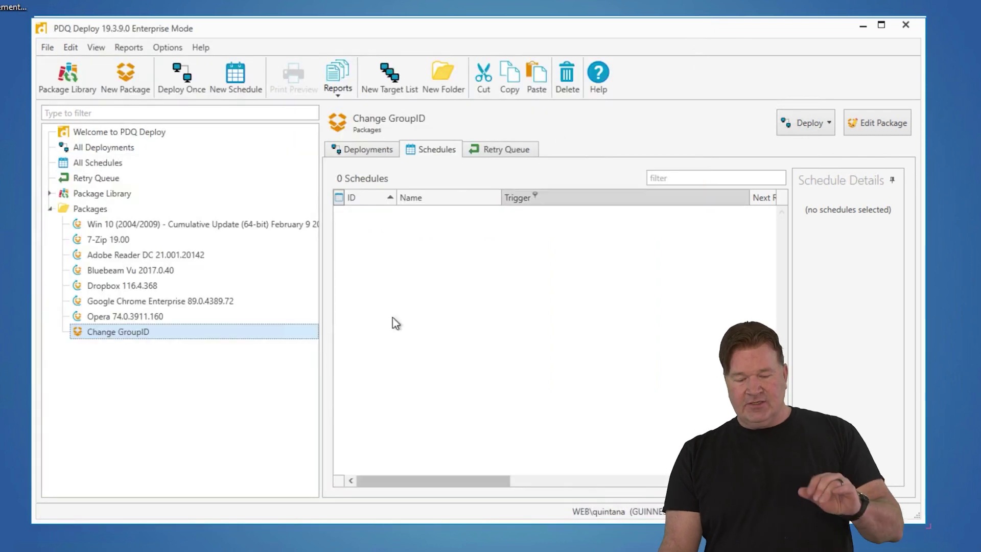
left_click(826, 132)
- Start a new Change GroupID schedule named 'Increment', correcting the typo 'Invrement'
left_click(822, 159)
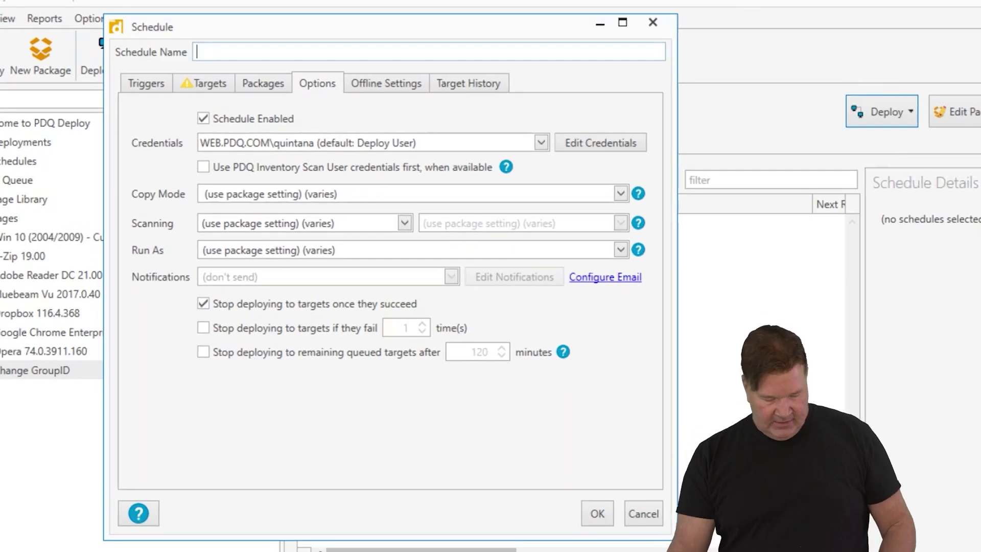
type("I")
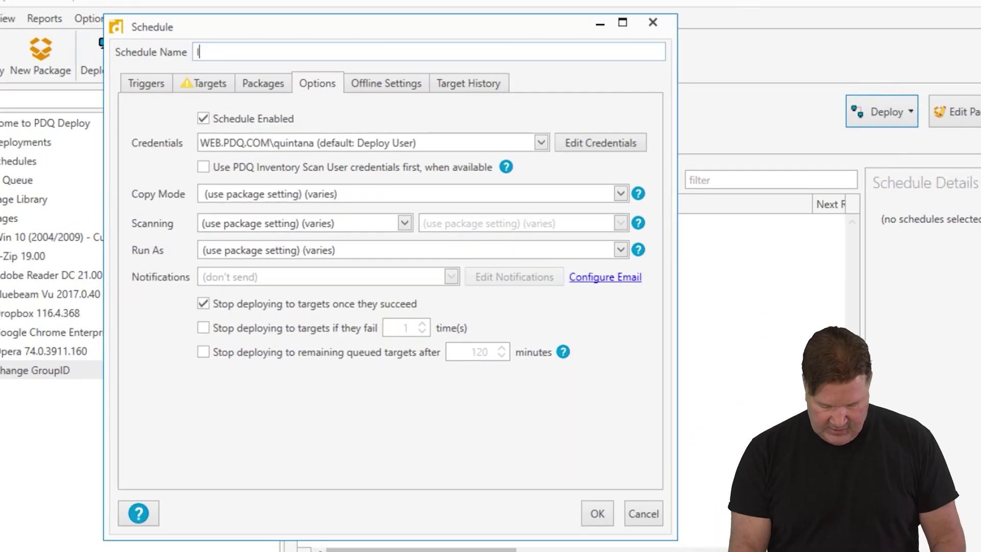
type("nvrement")
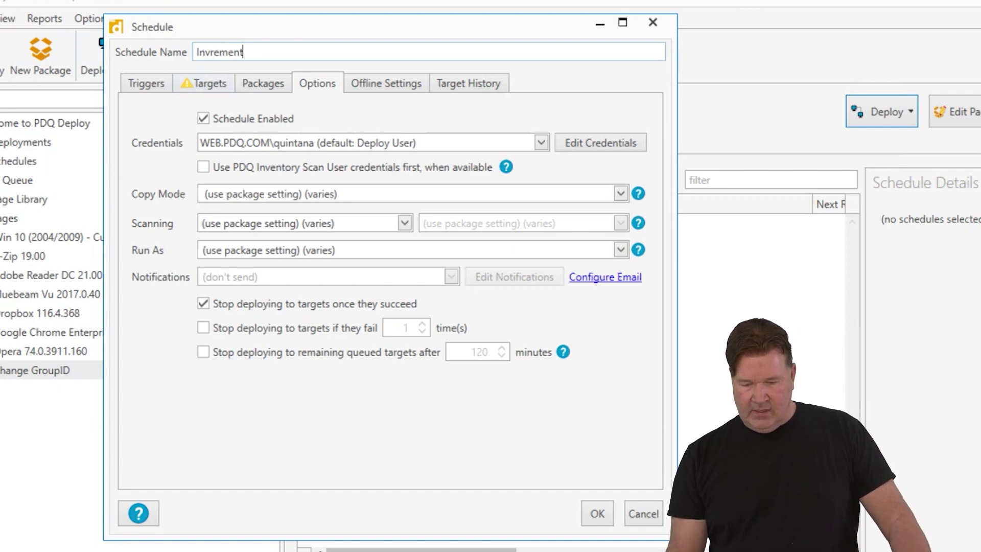
left_click(210, 52)
key("BackSpace")
type("c")
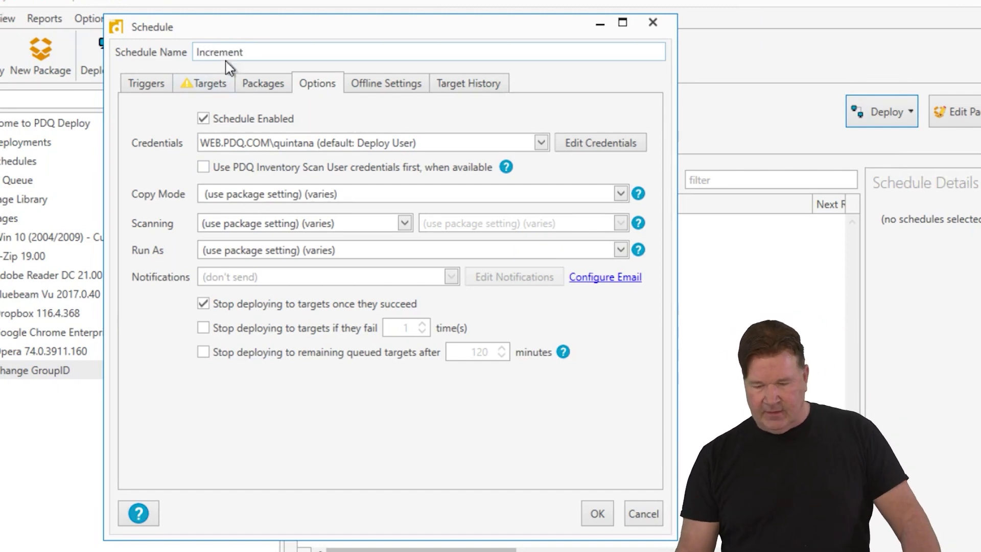
- Add a weekly trigger running every Saturday at 12:00 PM instead of Thursday
left_click(145, 86)
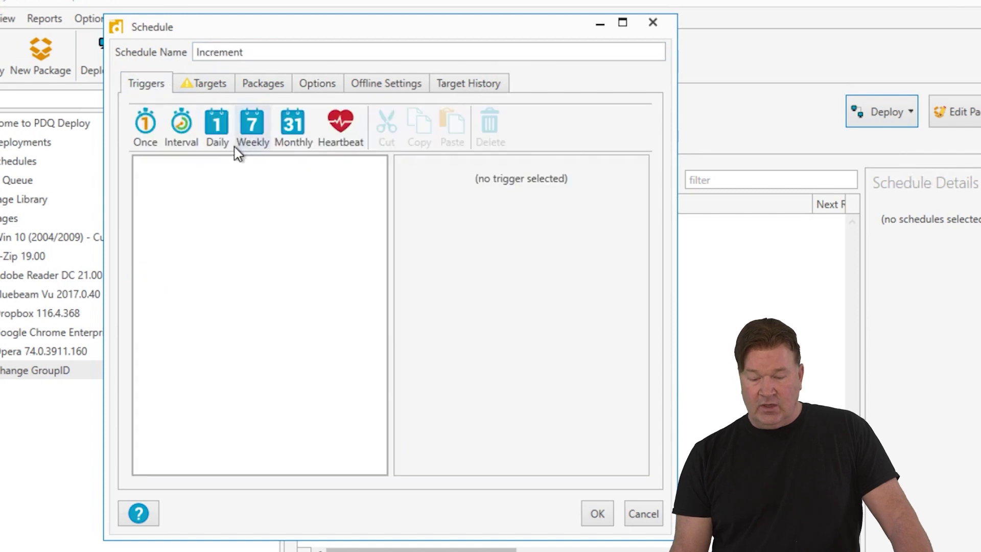
left_click(258, 132)
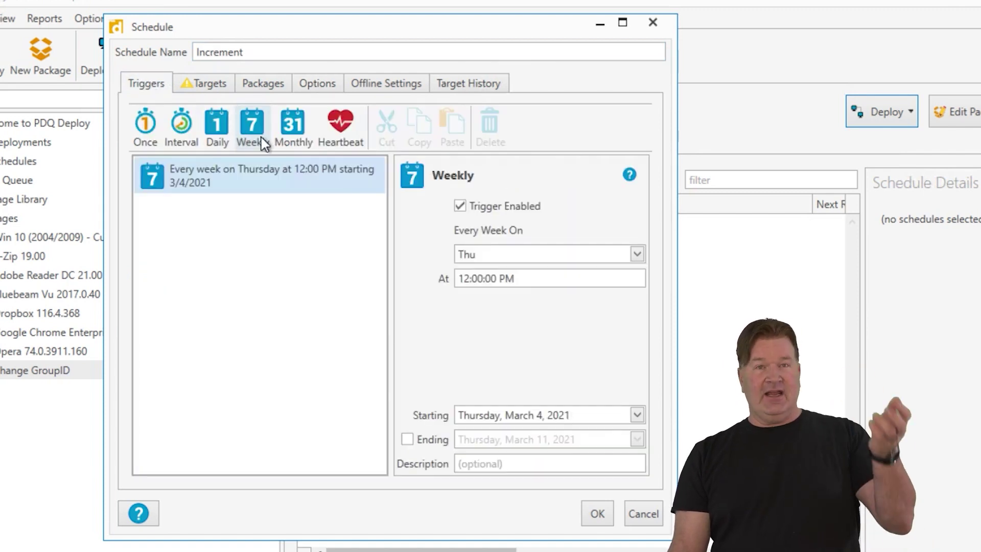
left_click(637, 255)
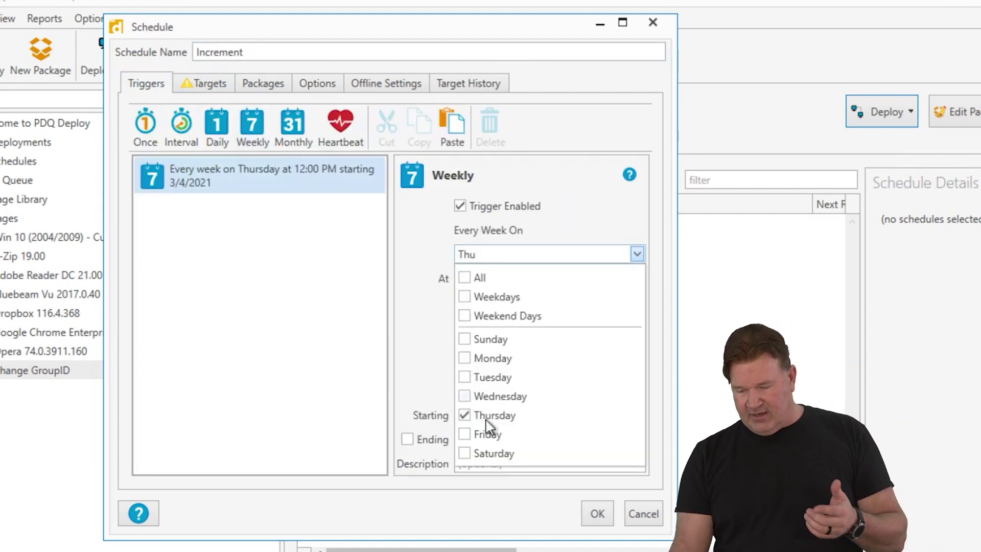
left_click(467, 454)
left_click(465, 415)
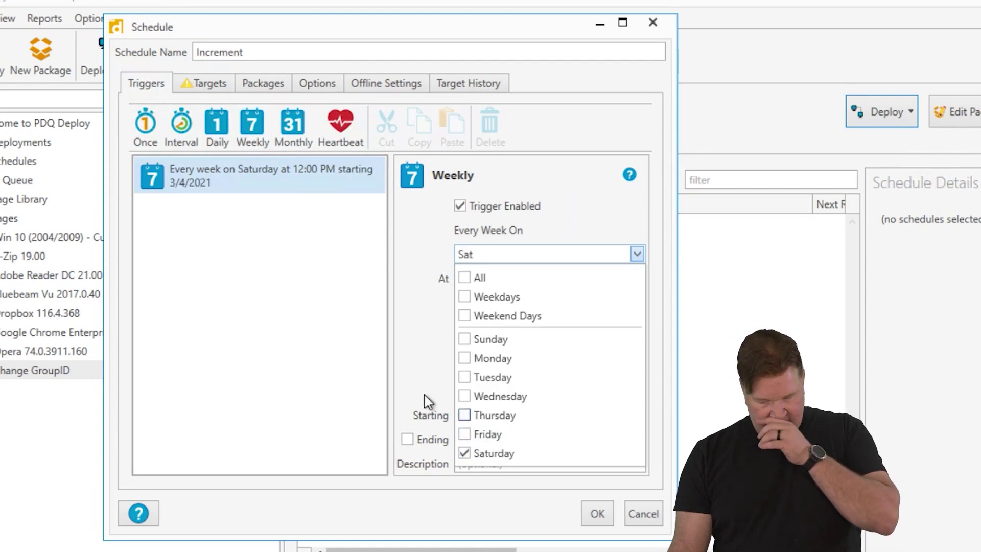
left_click(428, 402)
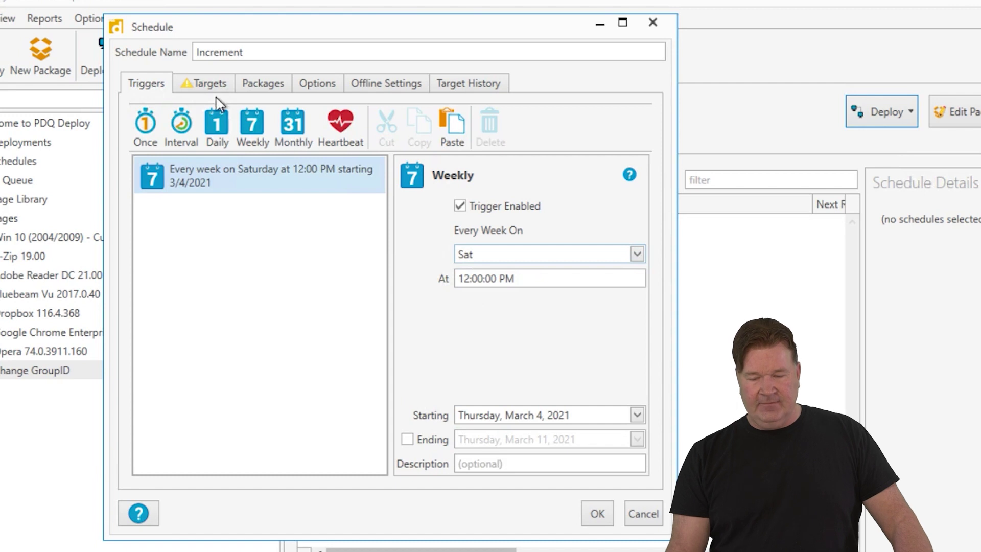
left_click(209, 83)
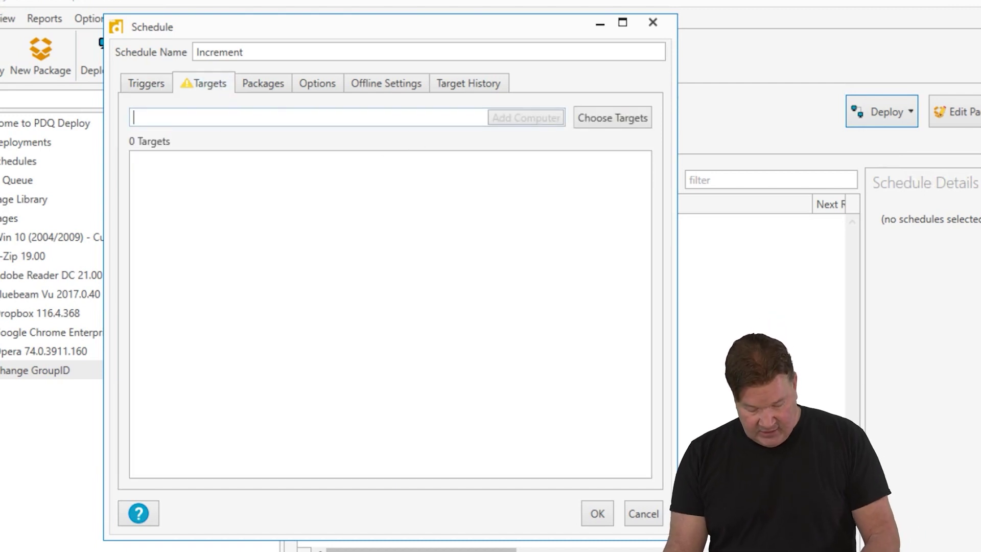
- Target the local computer '.' and allow redeploying to targets that already succeeded
type(".")
key("Return")
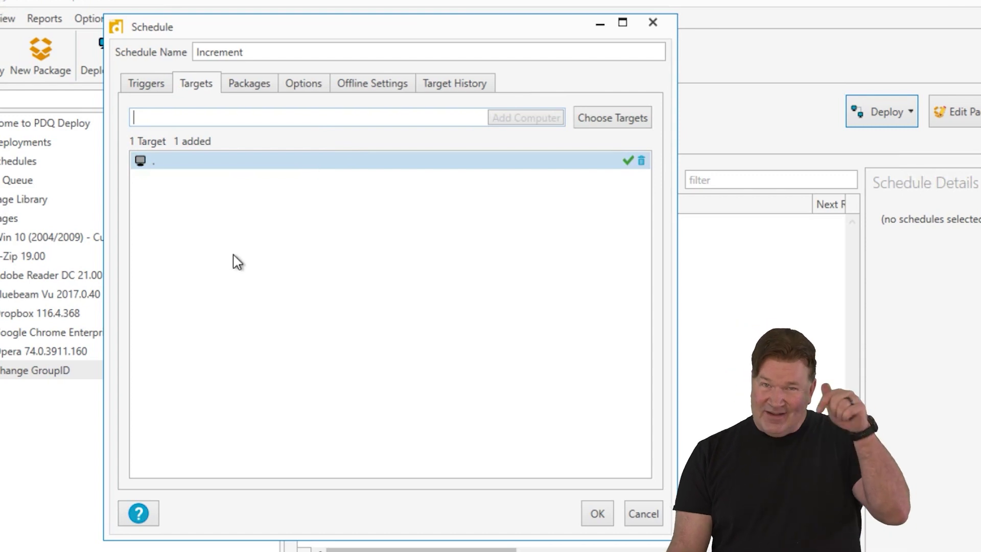
left_click(258, 88)
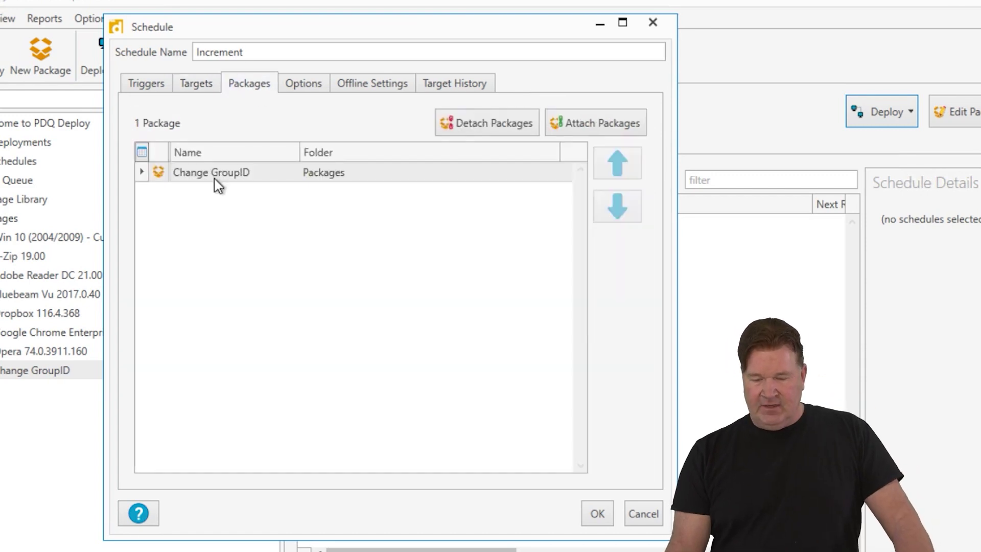
left_click(307, 87)
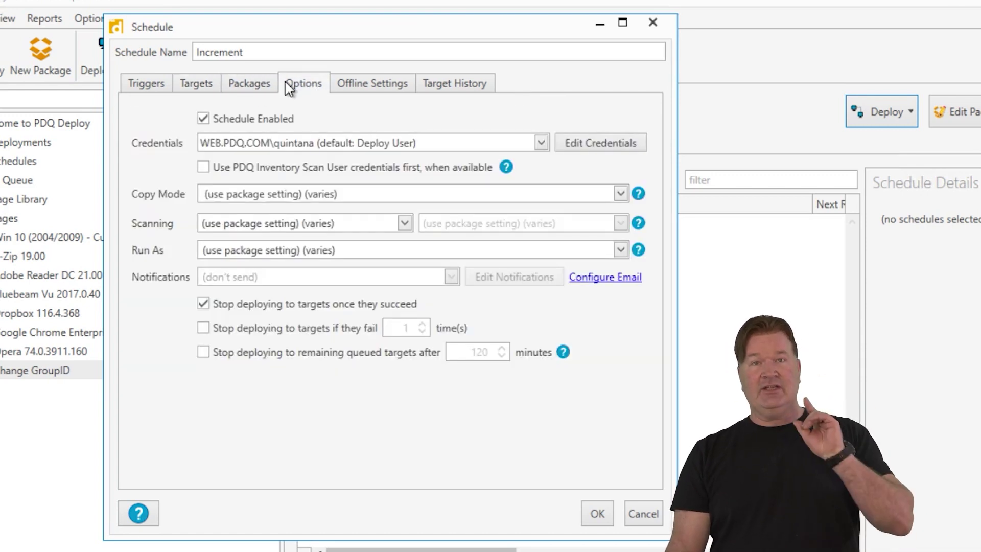
left_click(207, 304)
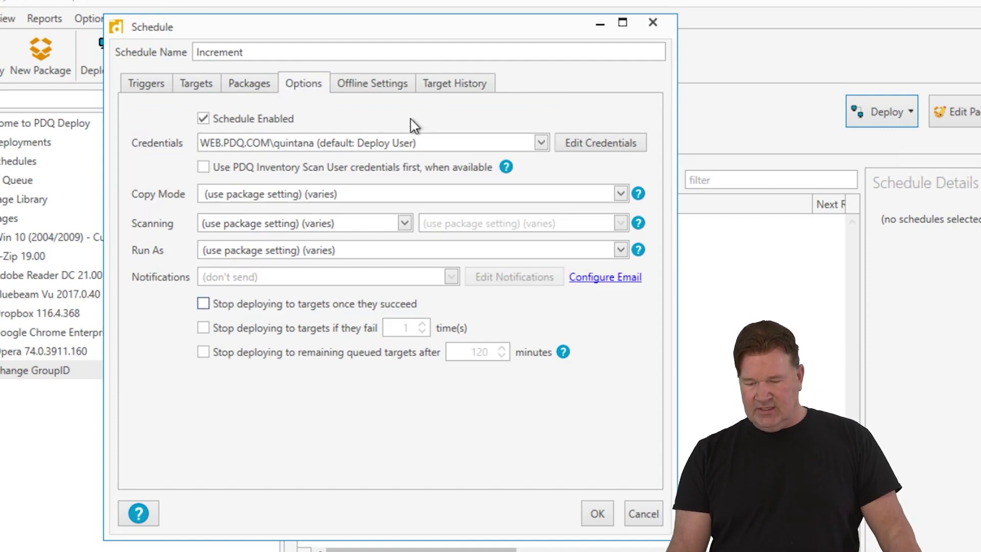
- Set post-deployment scanning to Do Not Scan and save the Increment schedule
left_click(389, 90)
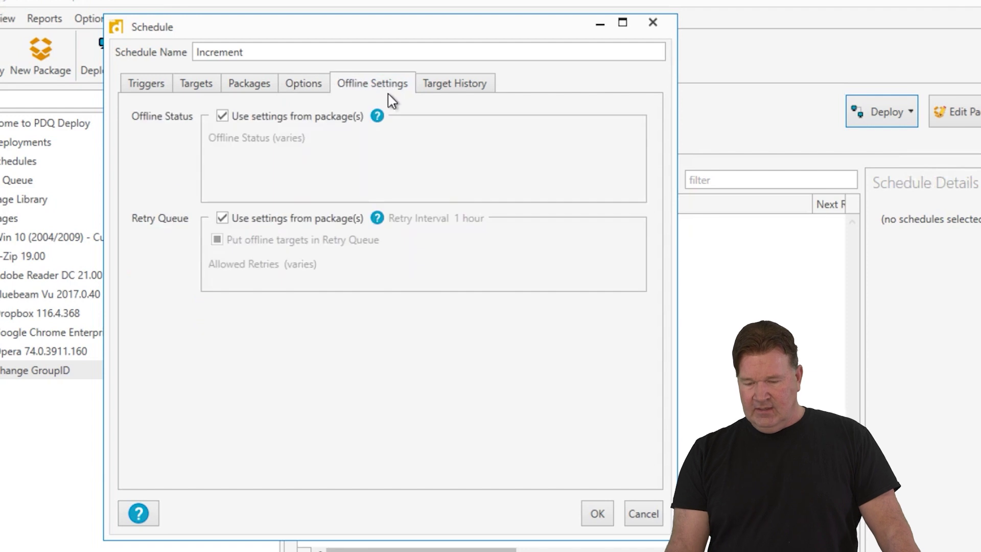
left_click(444, 91)
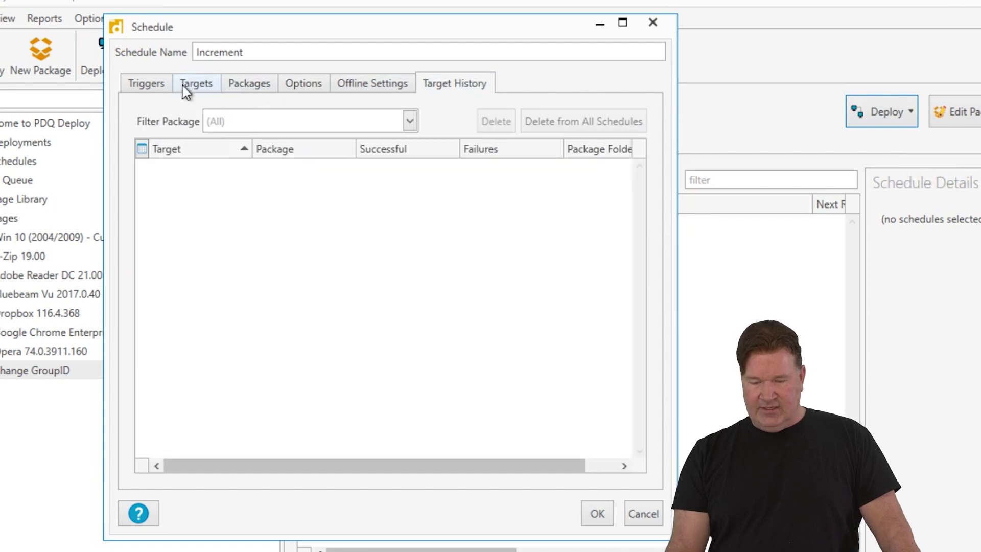
left_click(253, 90)
left_click(298, 85)
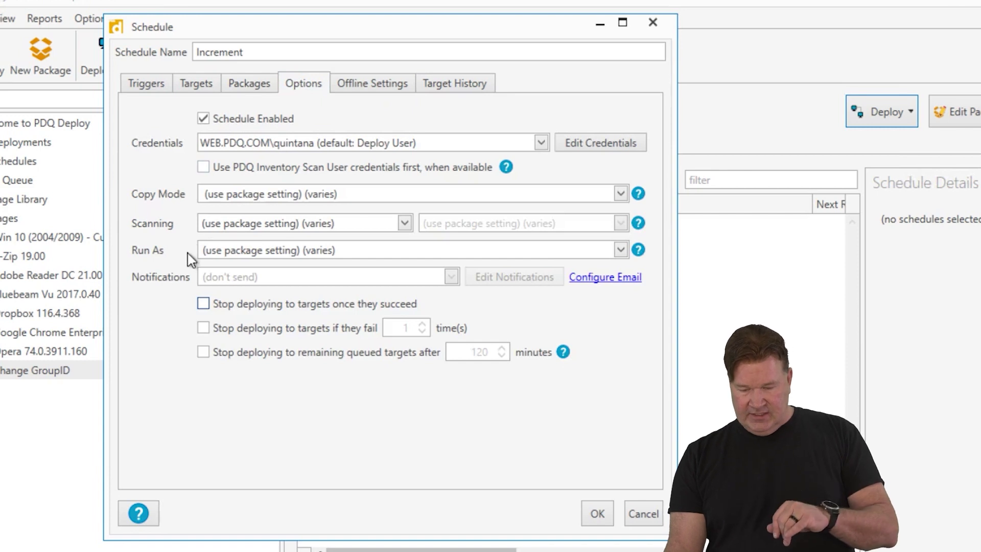
left_click(404, 225)
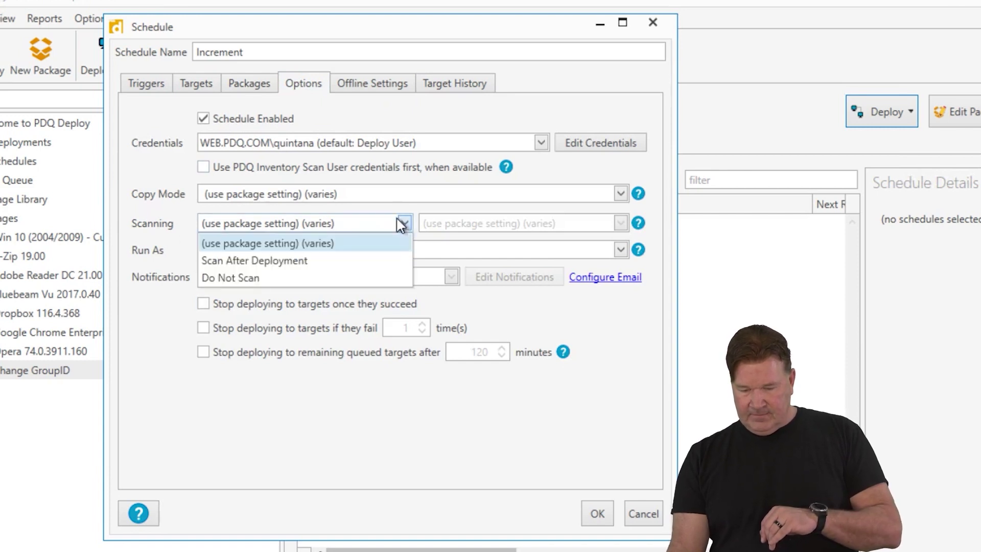
left_click(288, 289)
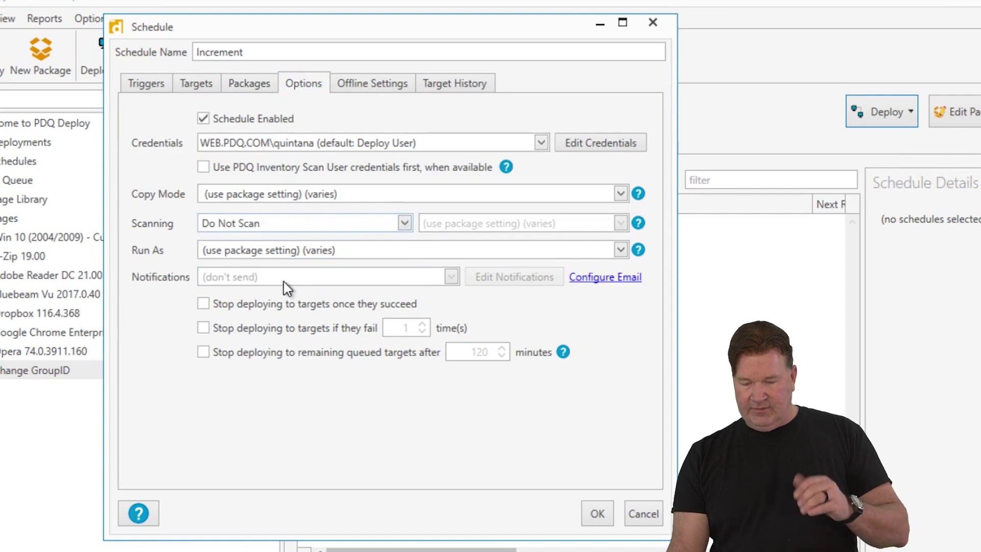
left_click(597, 513)
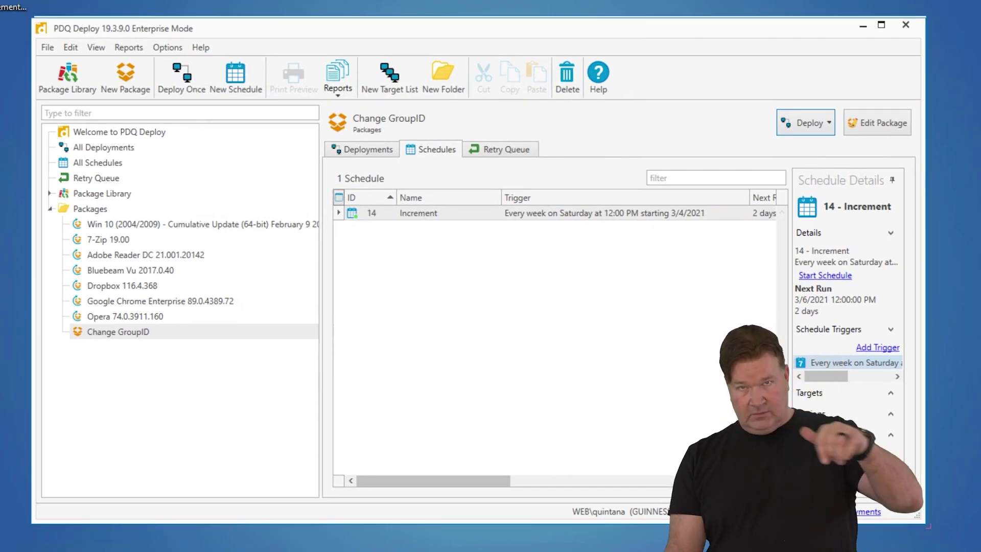
- Start the Increment schedule now for all attached packages
mouse_move(353, 551)
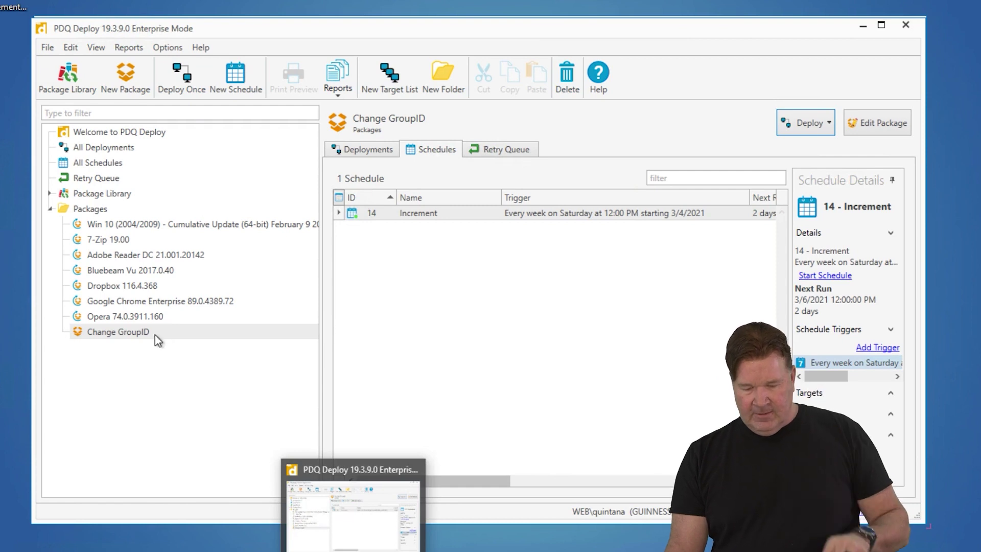
right_click(434, 215)
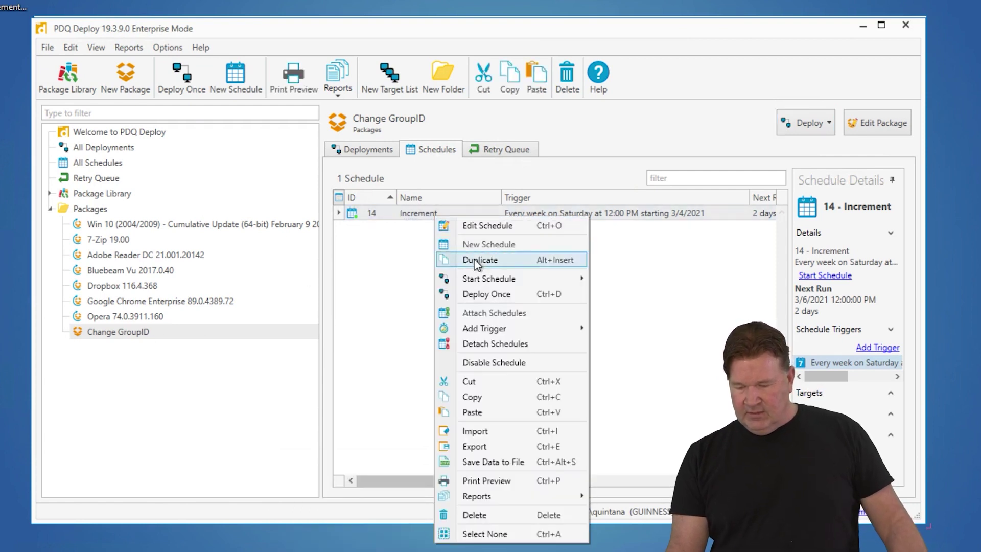
mouse_move(503, 282)
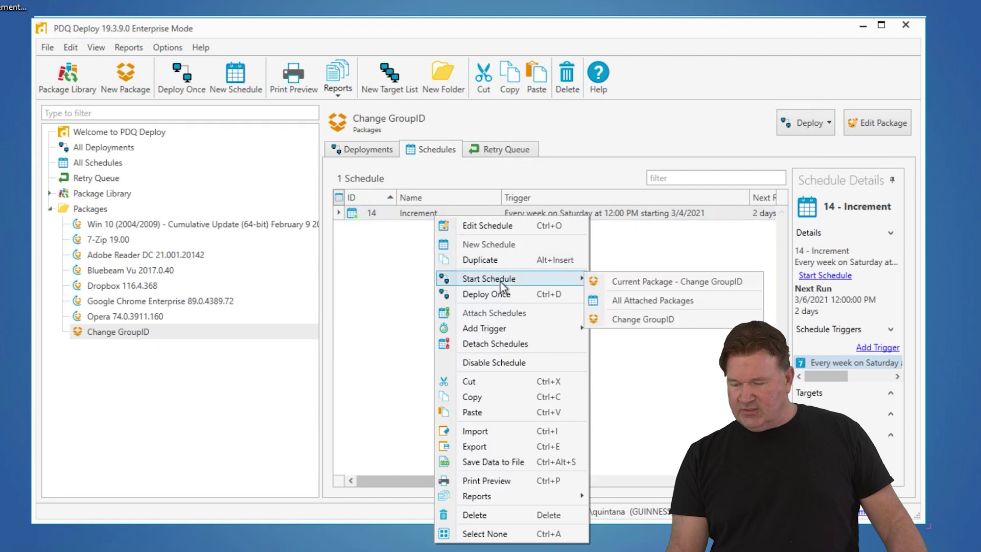
left_click(626, 302)
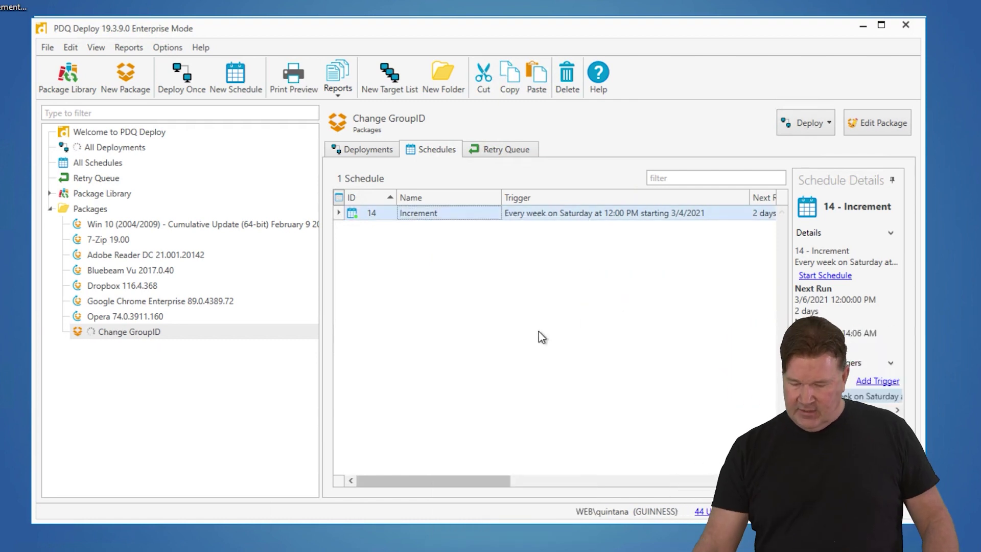
- Check deployment 52's output log showing GroupID saved as 3
left_click(148, 332)
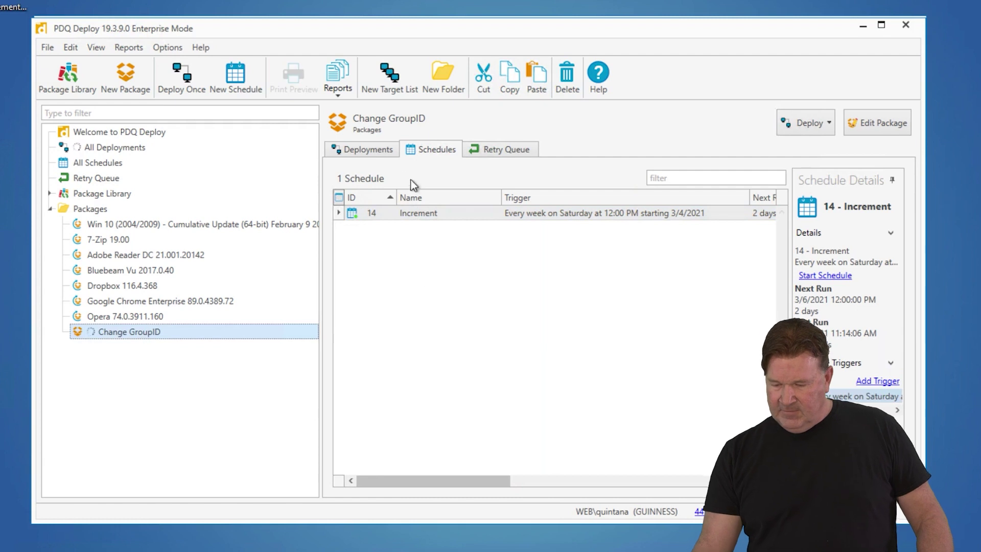
left_click(382, 151)
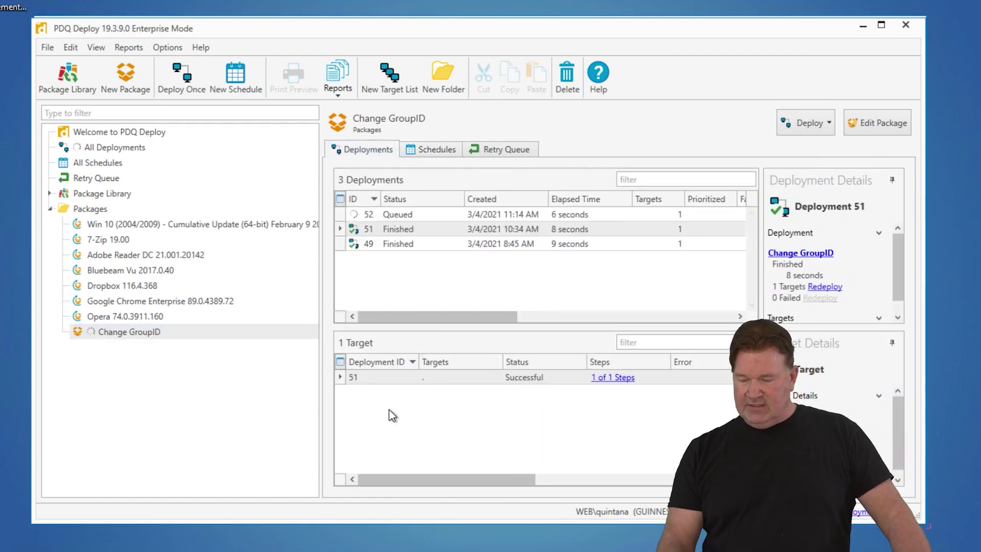
left_click(395, 215)
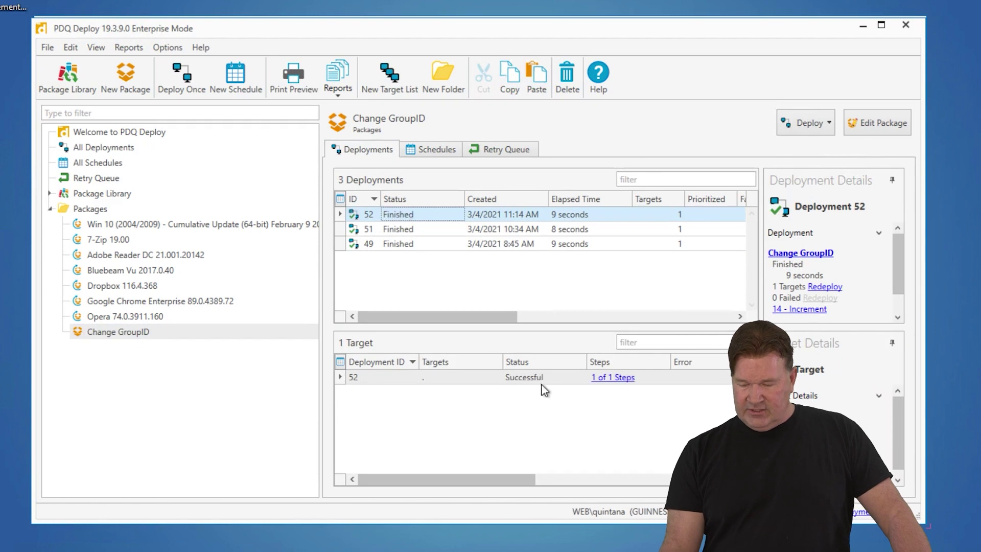
left_click(617, 379)
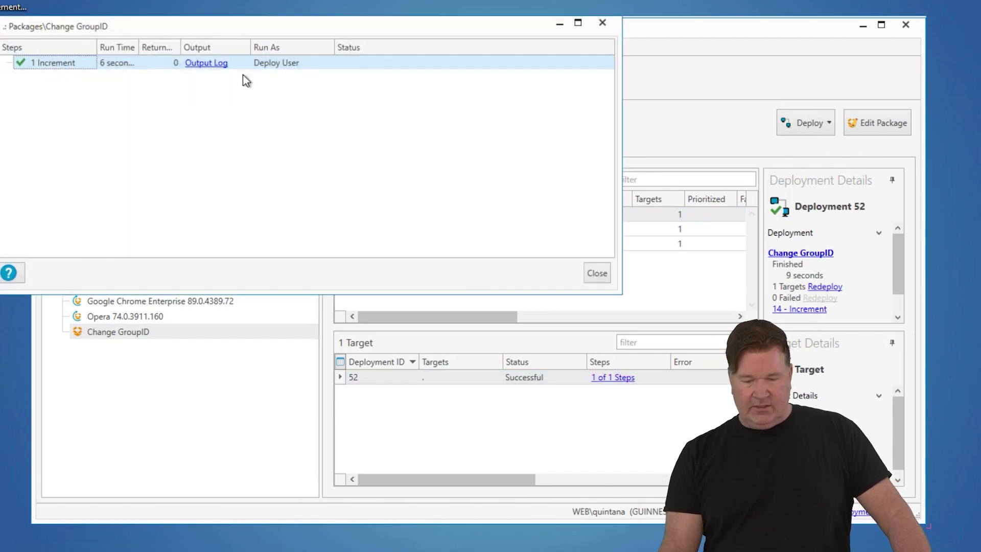
left_click(221, 65)
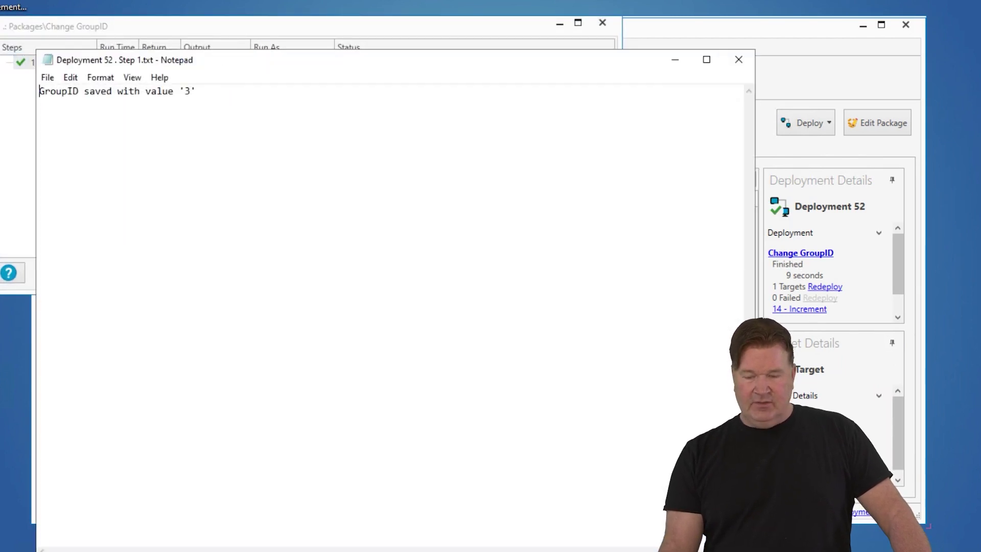
left_click(740, 61)
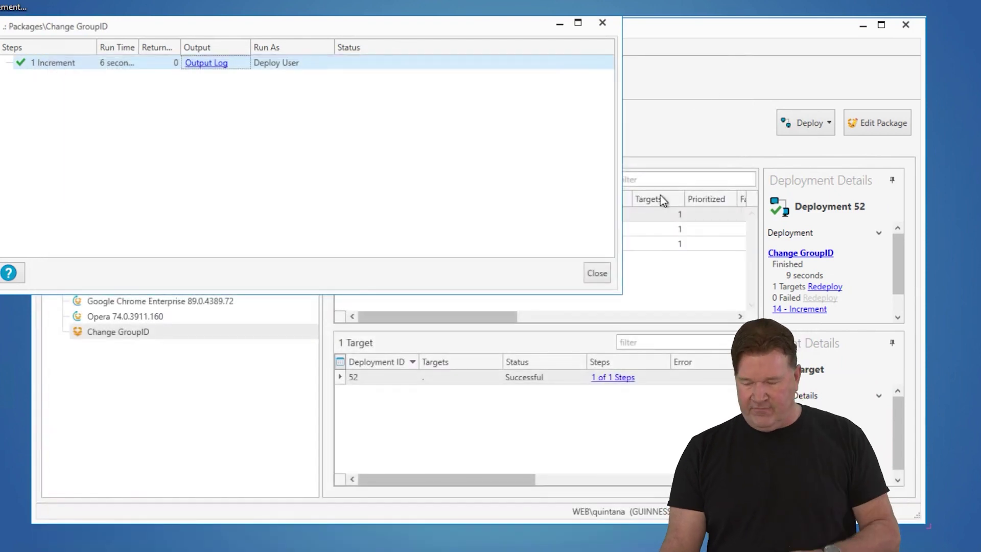
left_click(600, 23)
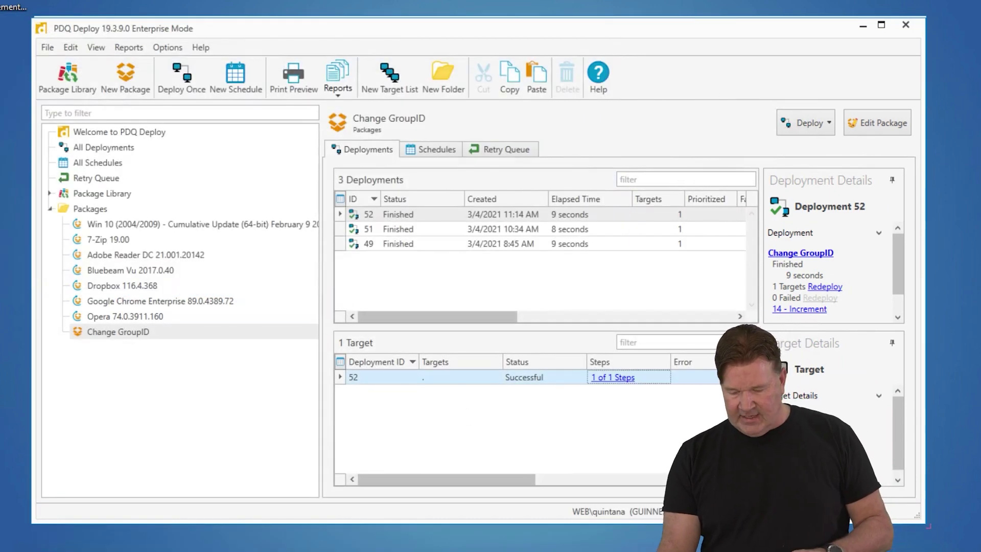
left_click(414, 549)
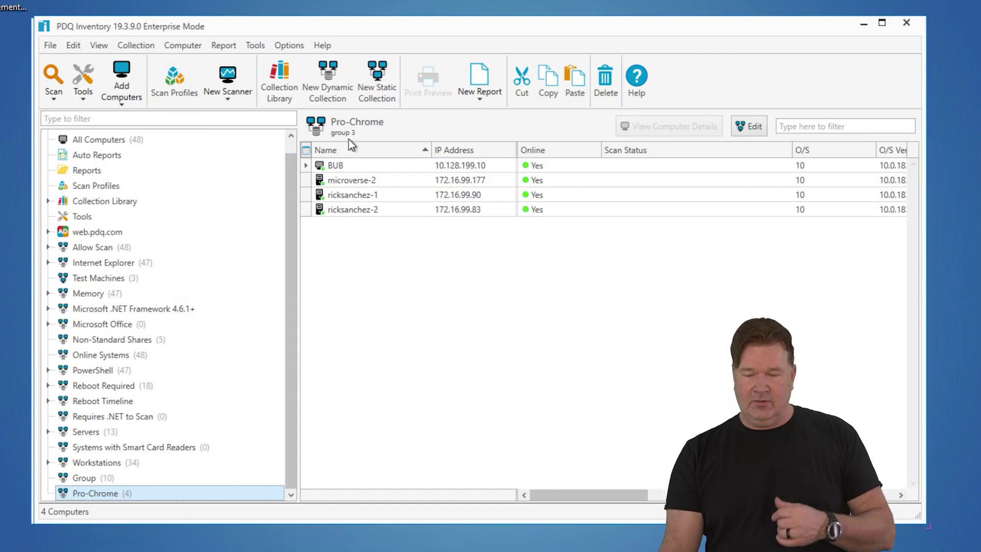
- Open the Group collection under 3 to see its 10 computers, BUB through ROADRUNNER
left_click(97, 479)
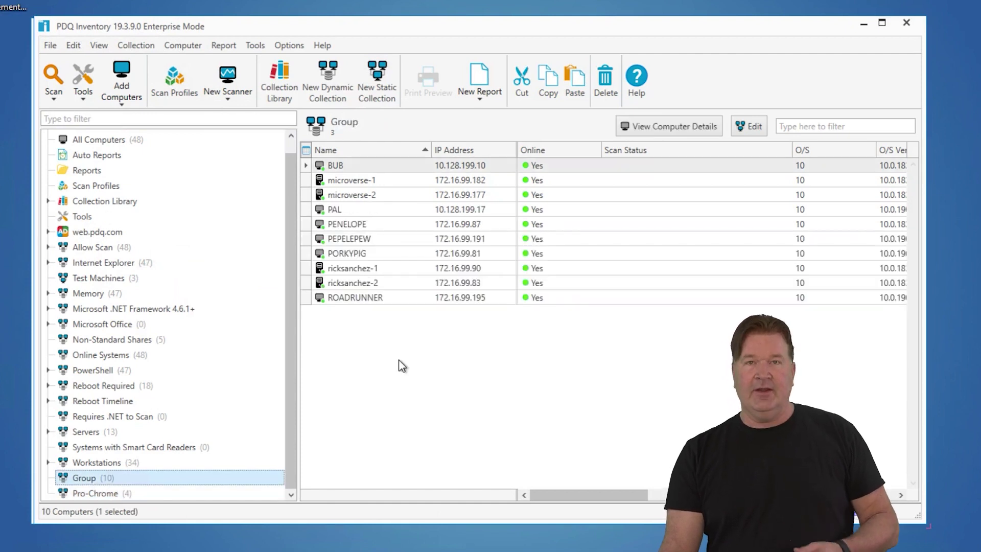